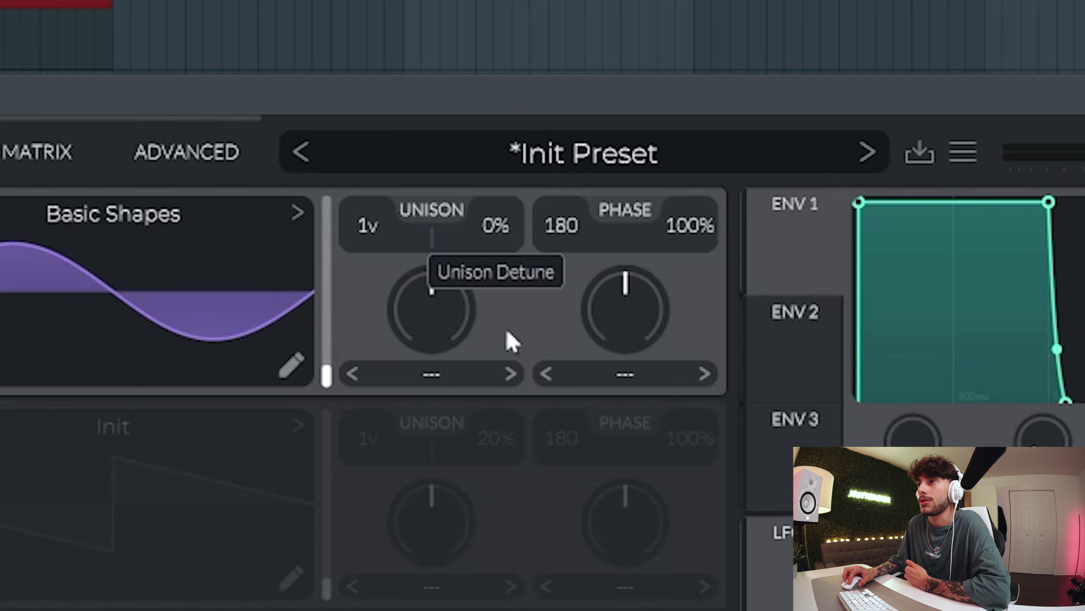
# Step: Set oscillator 1's phase to 0 and its phase randomization to 0%
pyautogui.moveTo(569, 233); pyautogui.dragTo(572, 389)
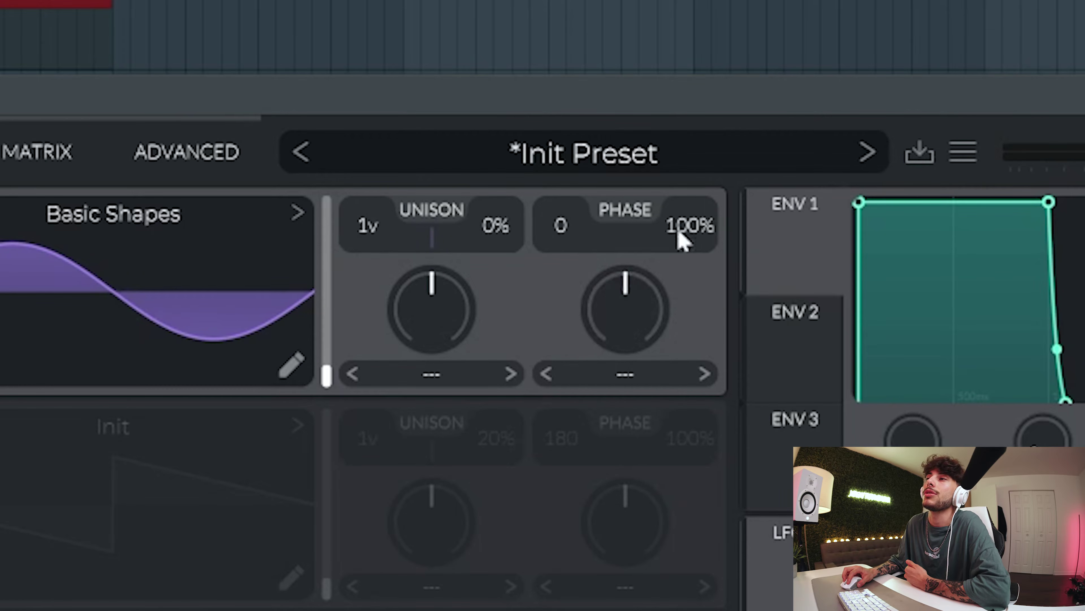
pyautogui.moveTo(671, 248); pyautogui.dragTo(690, 360)
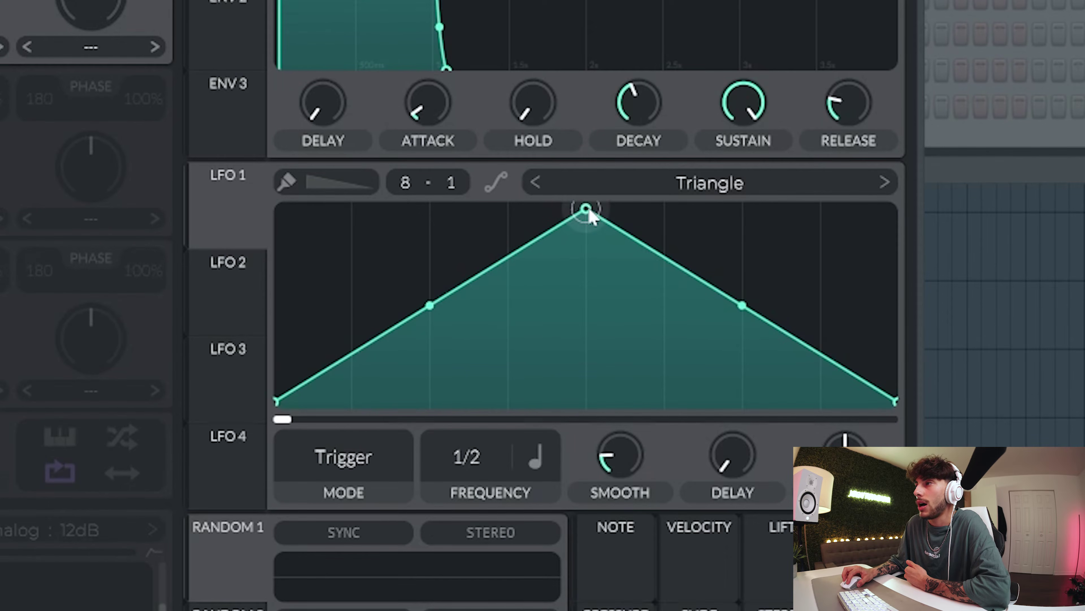
# Step: Reshape LFO 1 by moving its peak to a quarter of the cycle, bending the rise inward and the fall outward
pyautogui.moveTo(588, 211); pyautogui.dragTo(438, 182)
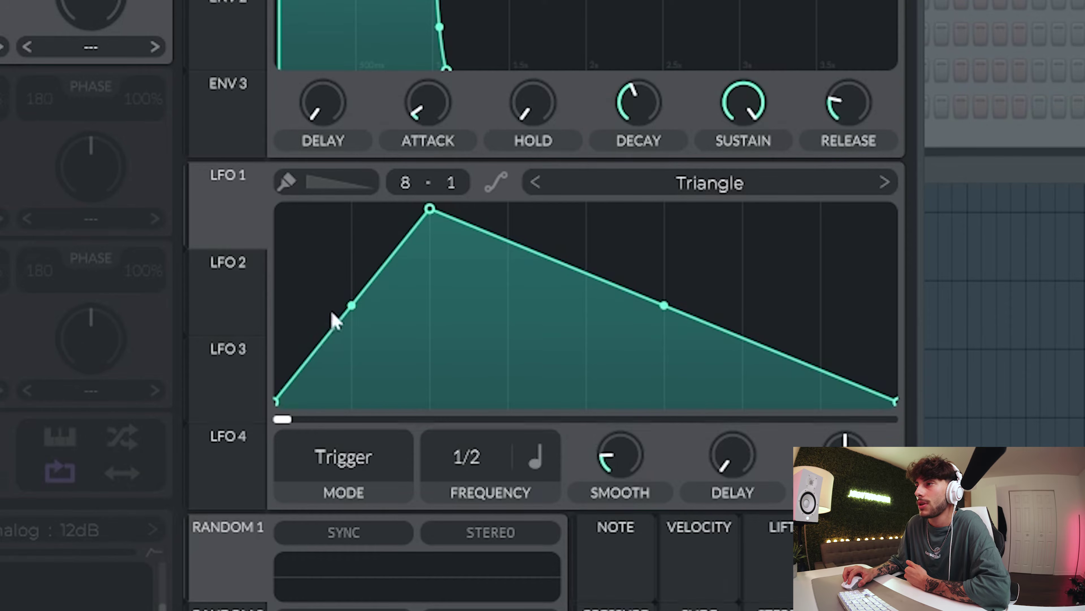
pyautogui.moveTo(358, 316); pyautogui.dragTo(382, 365)
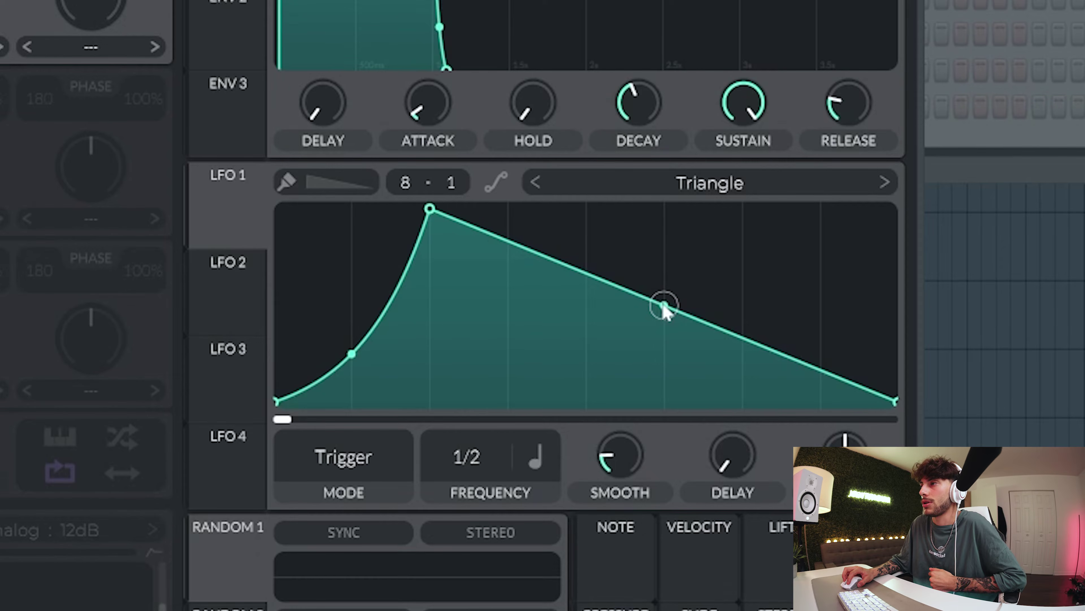
pyautogui.moveTo(664, 310); pyautogui.dragTo(735, 182)
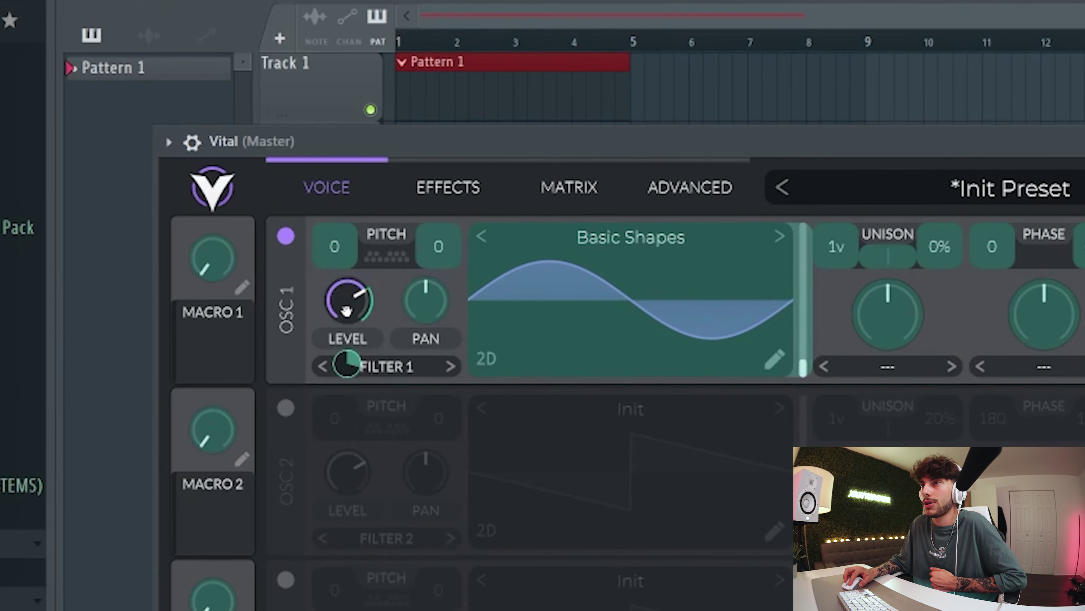
# Step: Assign LFO 1 to oscillator 1's level, lower the base level to minimum and audition notes
pyautogui.moveTo(347, 308); pyautogui.dragTo(358, 304)
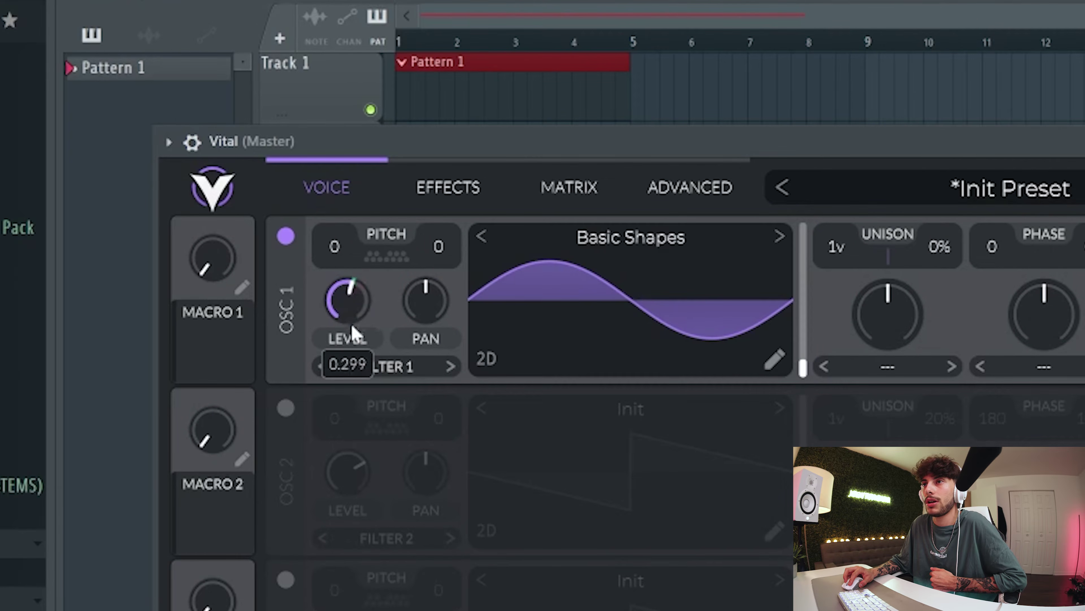
pyautogui.moveTo(348, 373); pyautogui.dragTo(348, 370)
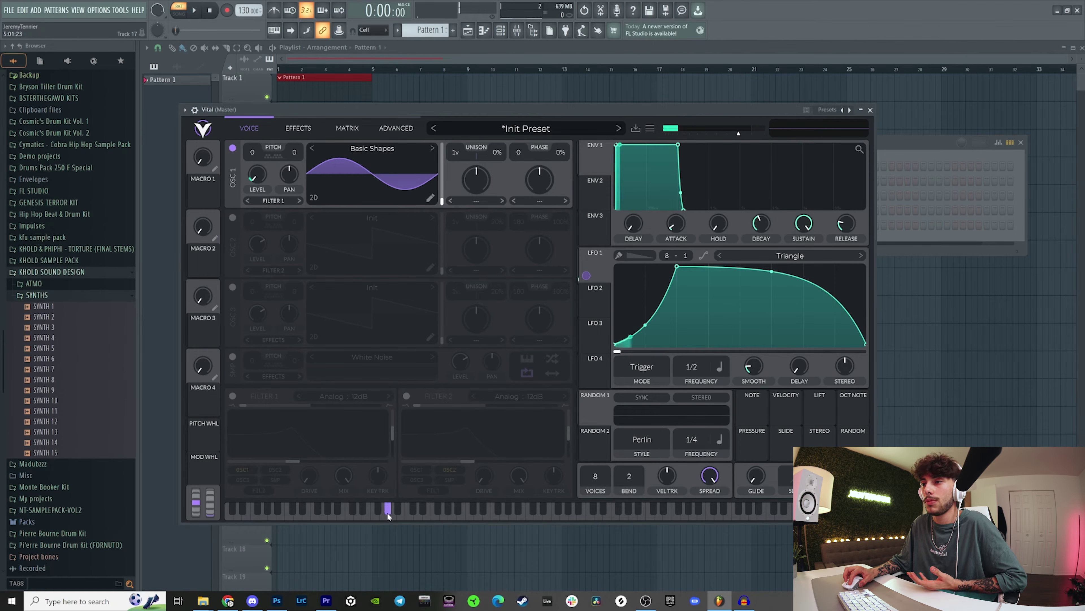
pyautogui.click(354, 516)
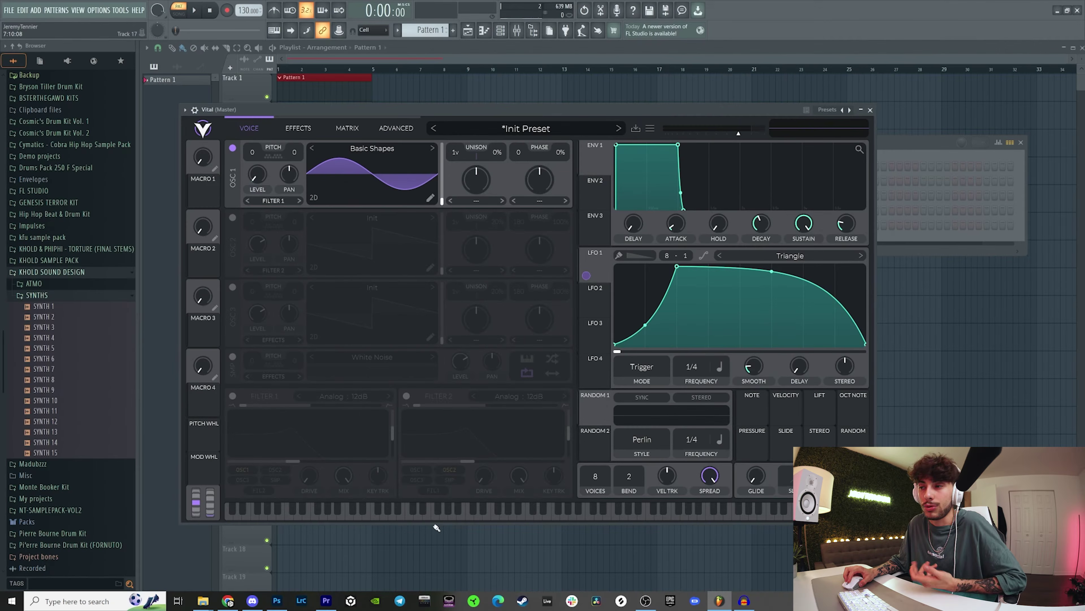
pyautogui.click(356, 511)
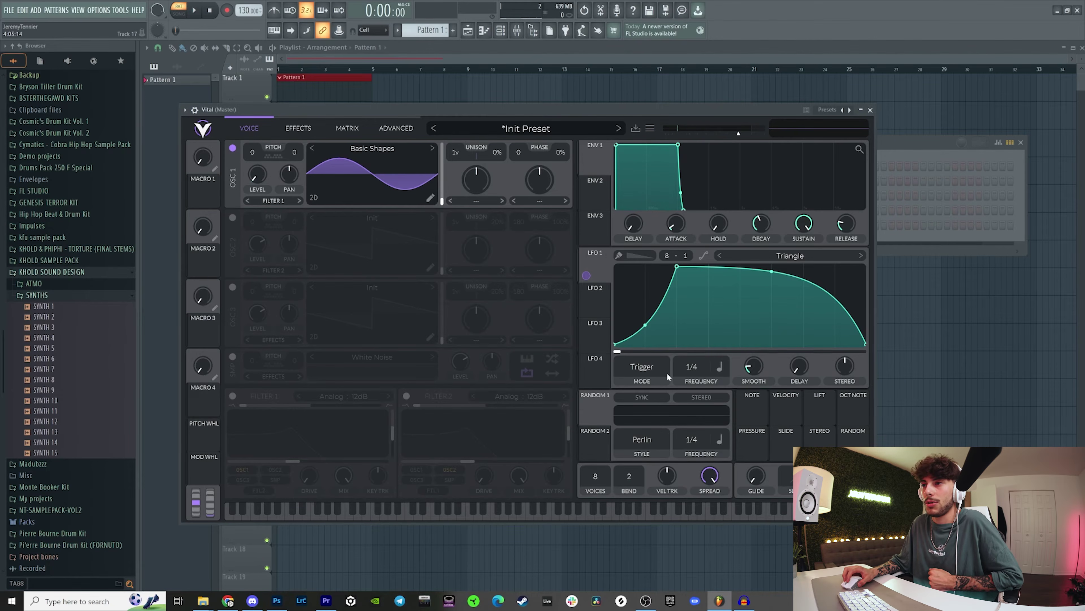
# Step: Route the Vital channel to mixer Insert 1 and load Fruity Fast Dist in its first effect slot
pyautogui.click(919, 162)
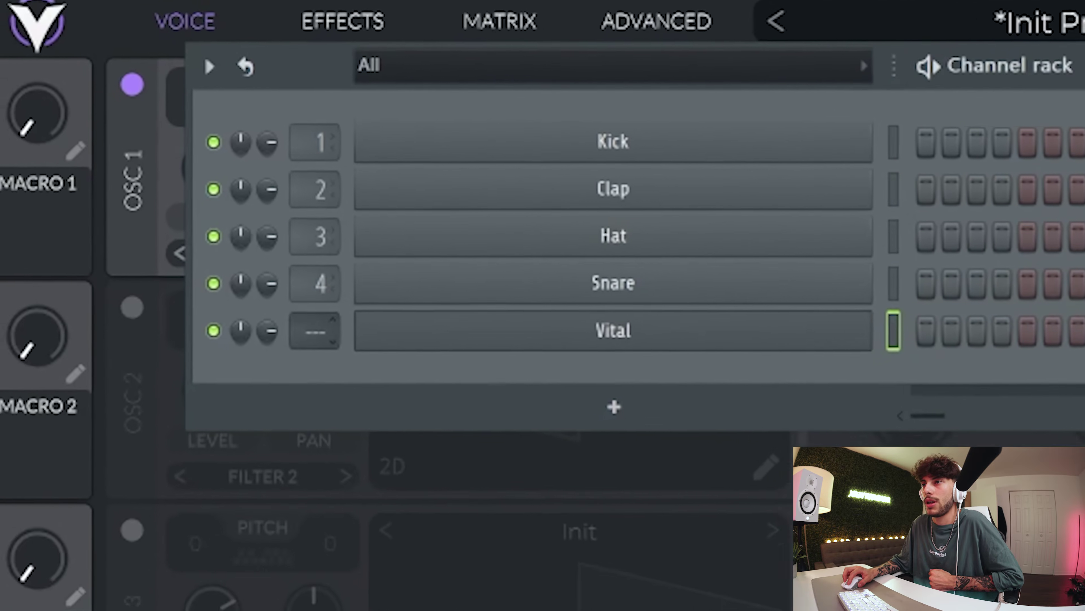
pyautogui.moveTo(315, 331); pyautogui.dragTo(315, 321)
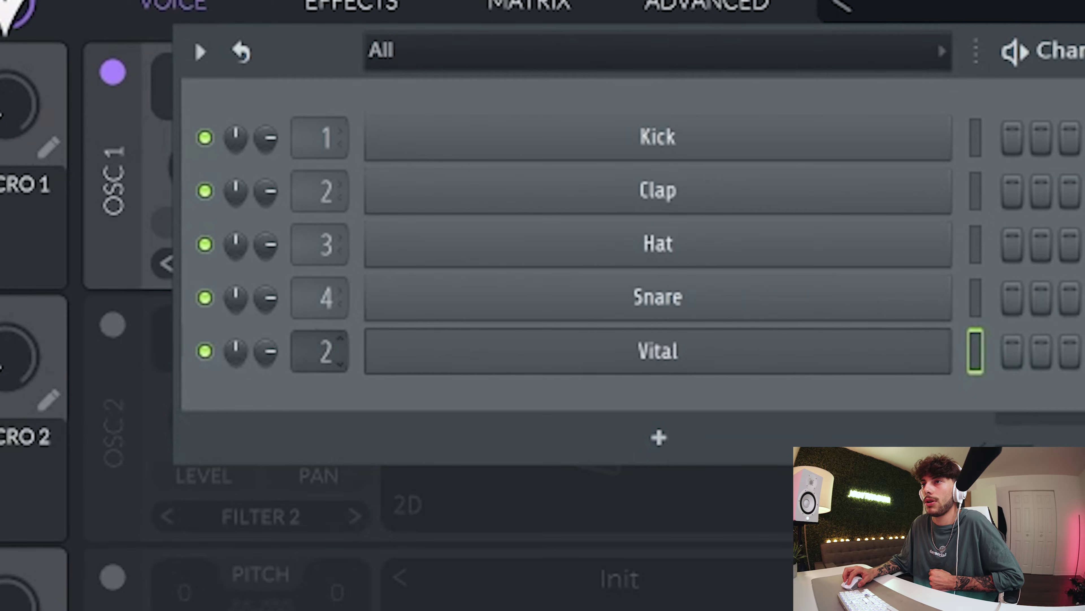
pyautogui.press('F9')
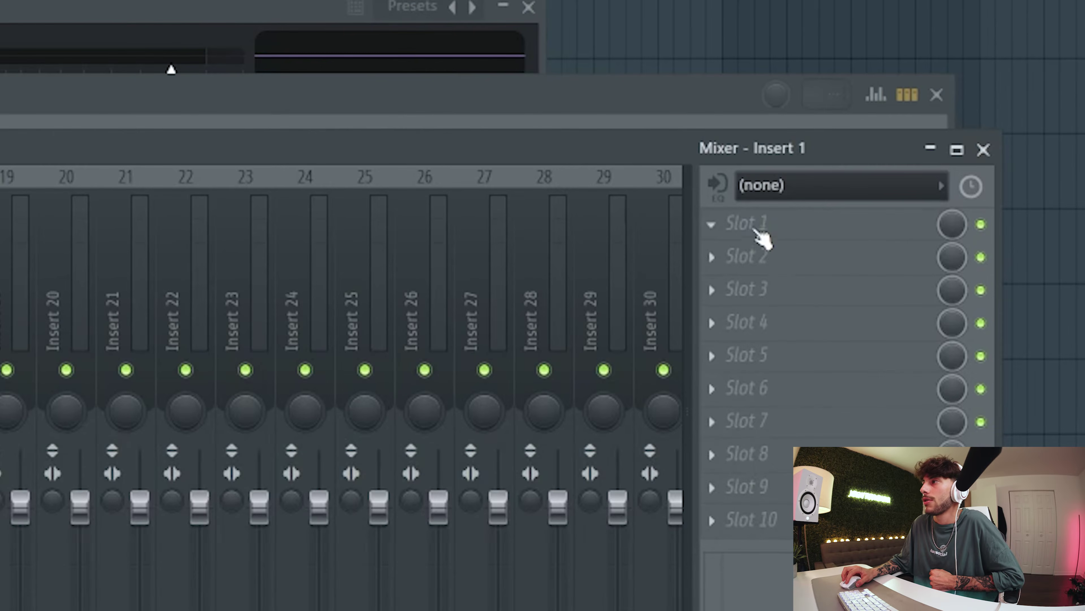
pyautogui.click(759, 235)
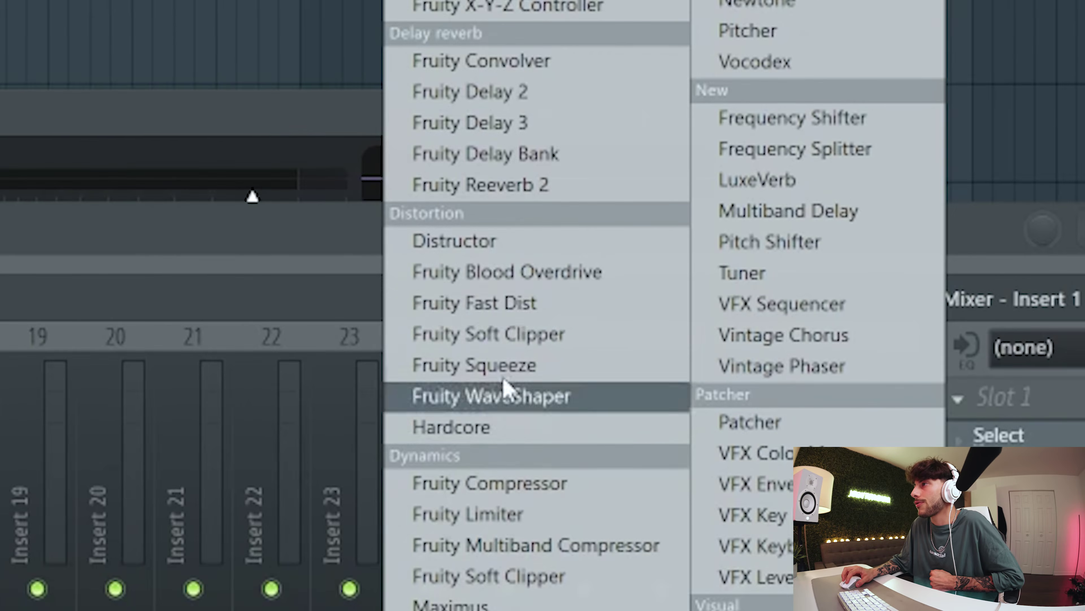
pyautogui.click(508, 307)
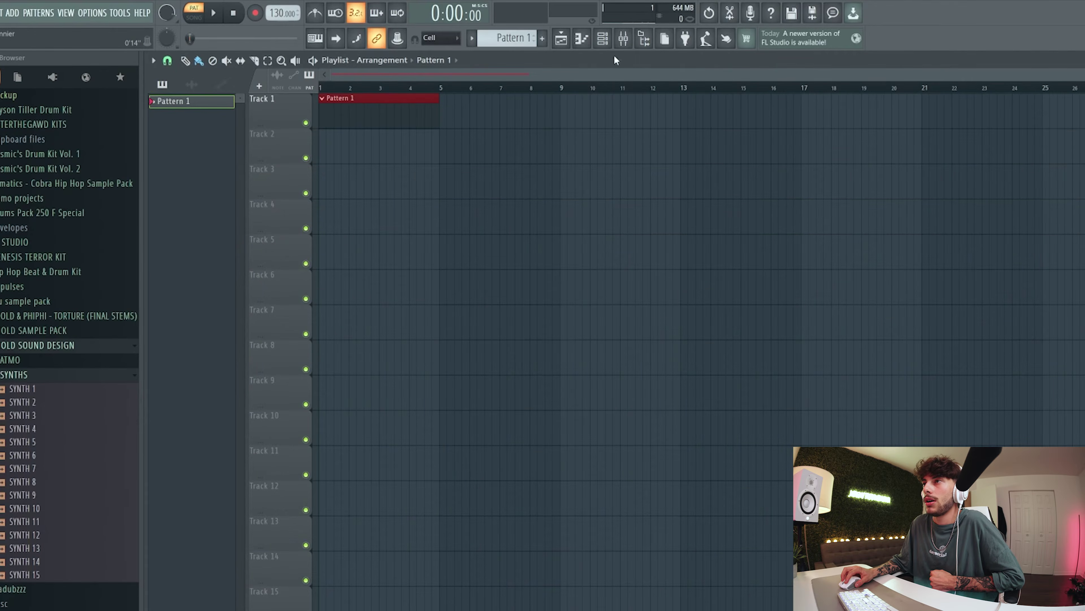
# Step: Fill four bars of Vital's piano roll with back-to-back one-beat E3 notes, duplicating them from the first note
pyautogui.click(602, 39)
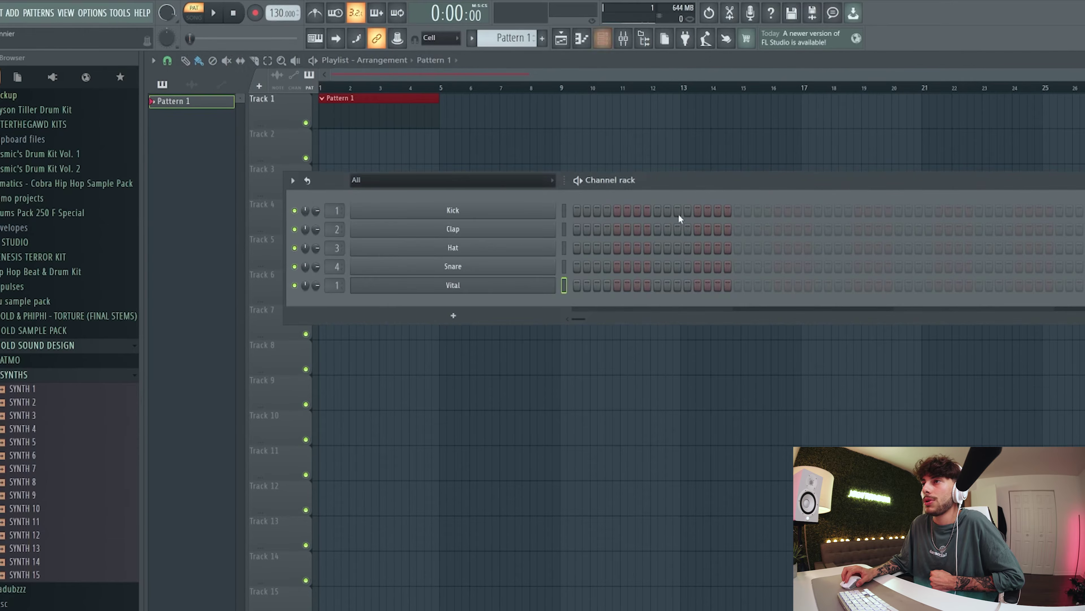
pyautogui.rightClick(454, 289)
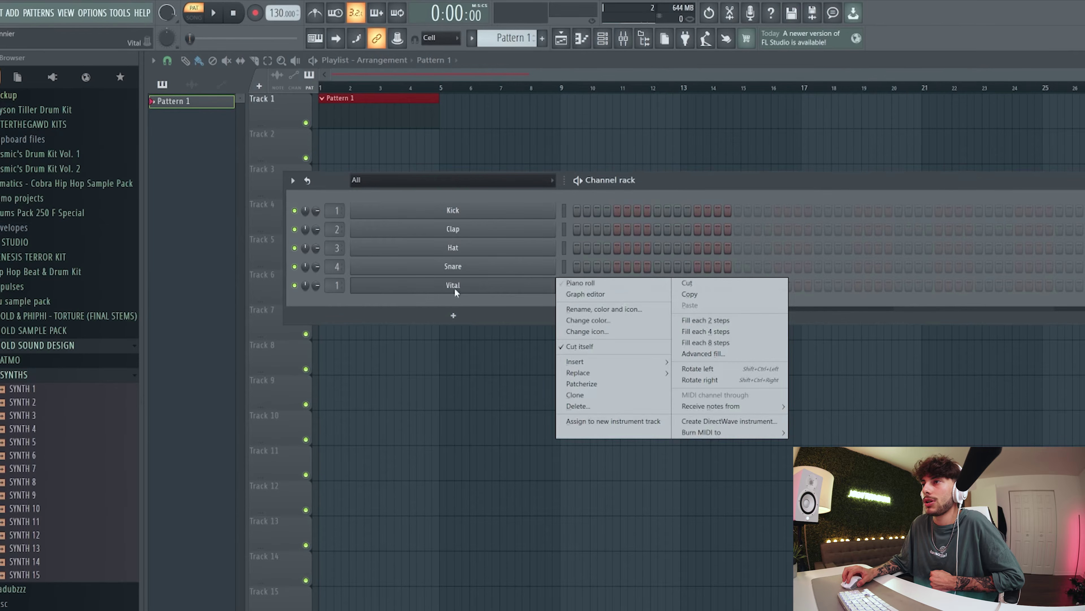
pyautogui.click(582, 286)
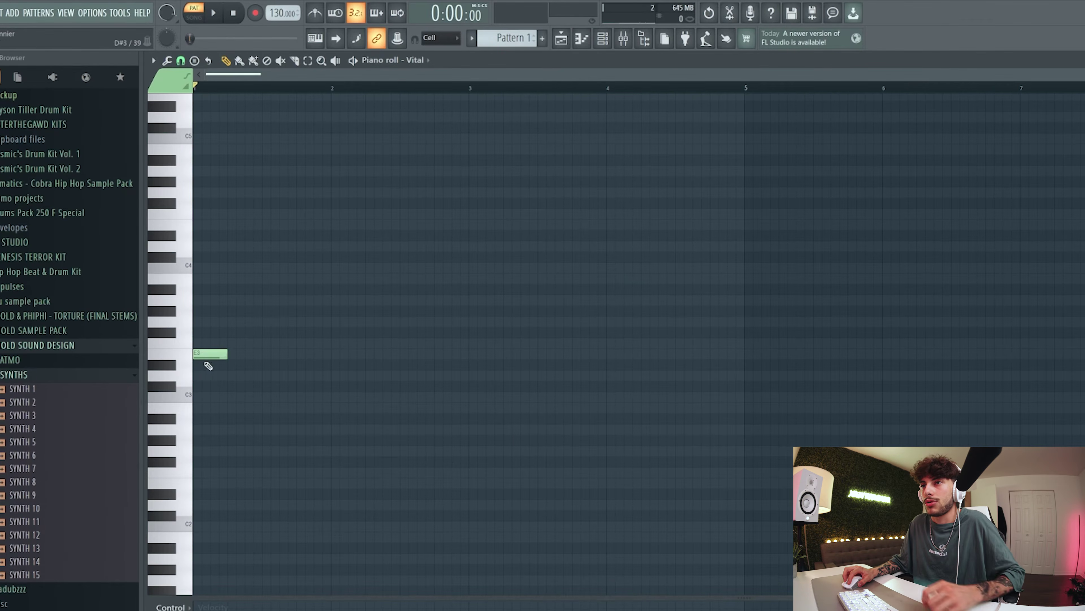
pyautogui.moveTo(196, 354); pyautogui.dragTo(311, 352)
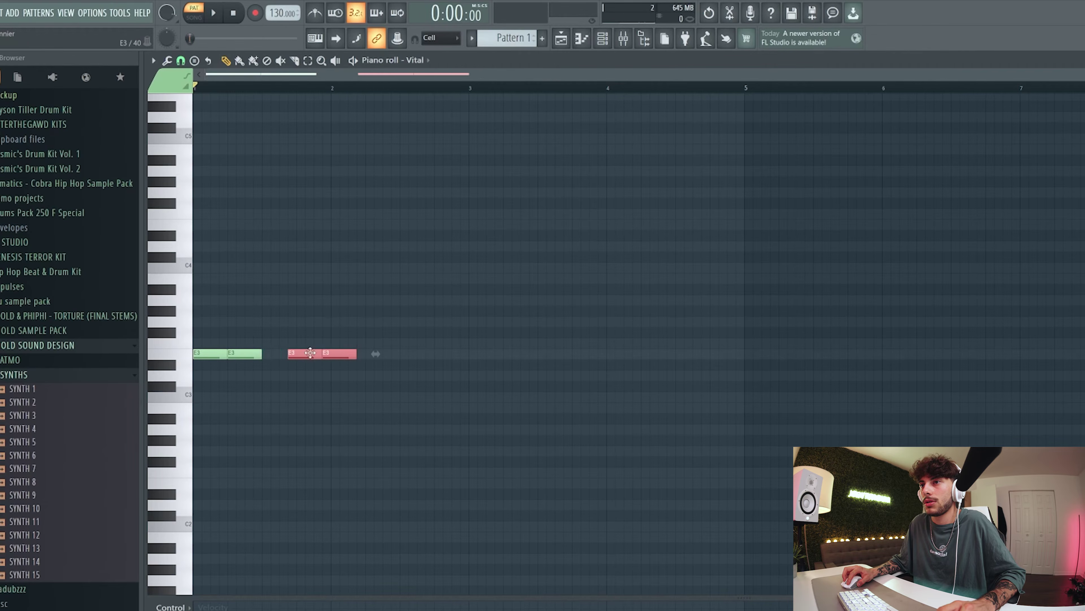
pyautogui.hotkey('ctrl', 'a')
pyautogui.moveTo(216, 355); pyautogui.dragTo(353, 354)
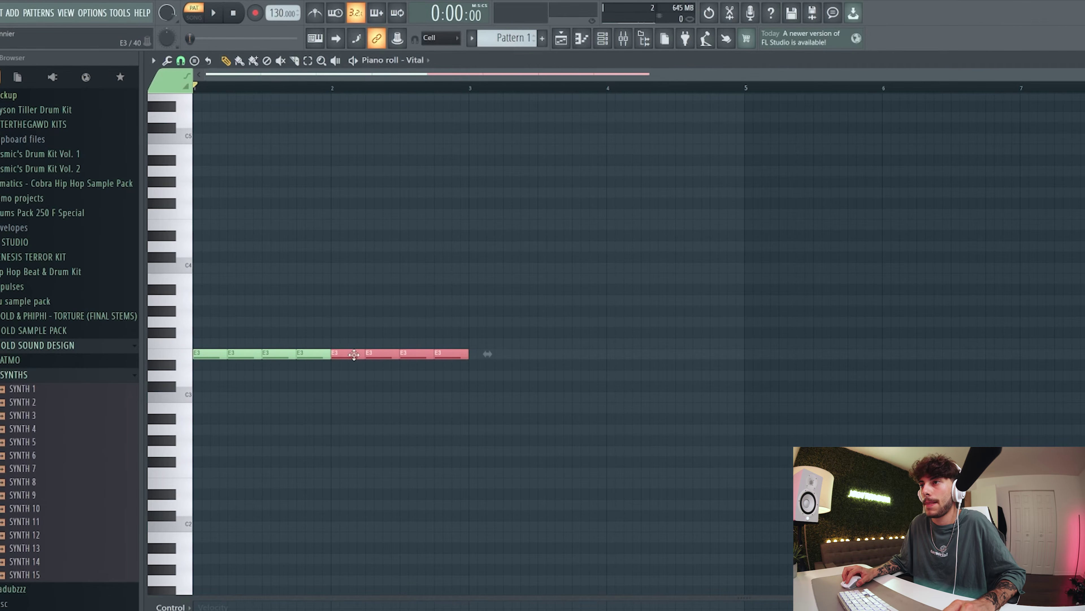
pyautogui.moveTo(206, 354); pyautogui.dragTo(478, 350)
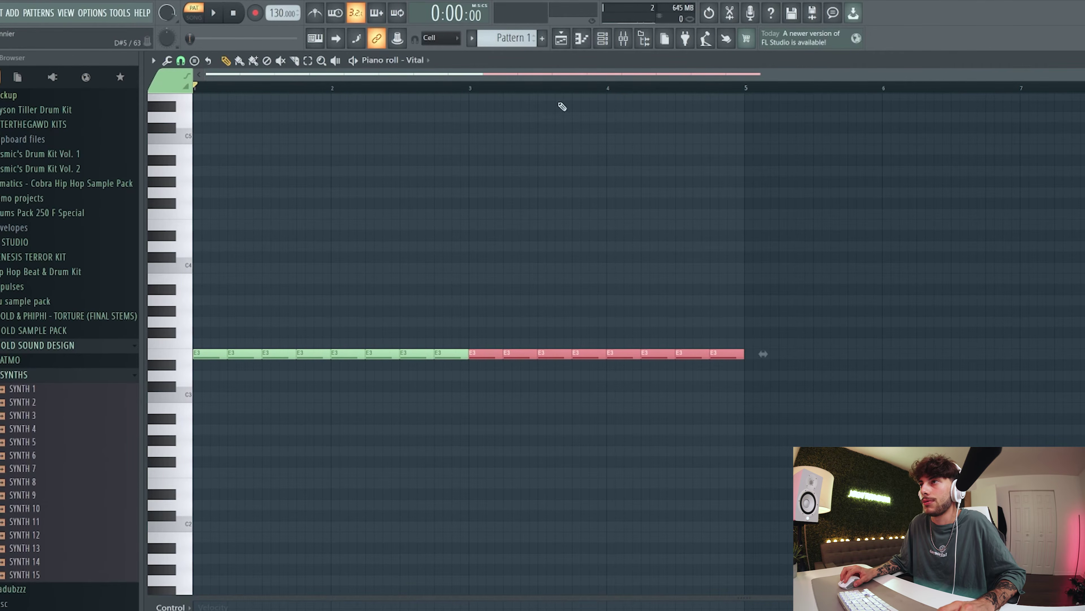
# Step: Transpose all the notes down one octave to E2 and preview the pattern
pyautogui.moveTo(876, 468); pyautogui.dragTo(73, 287)
pyautogui.hotkey('ctrl', 'Down')
pyautogui.press('space')
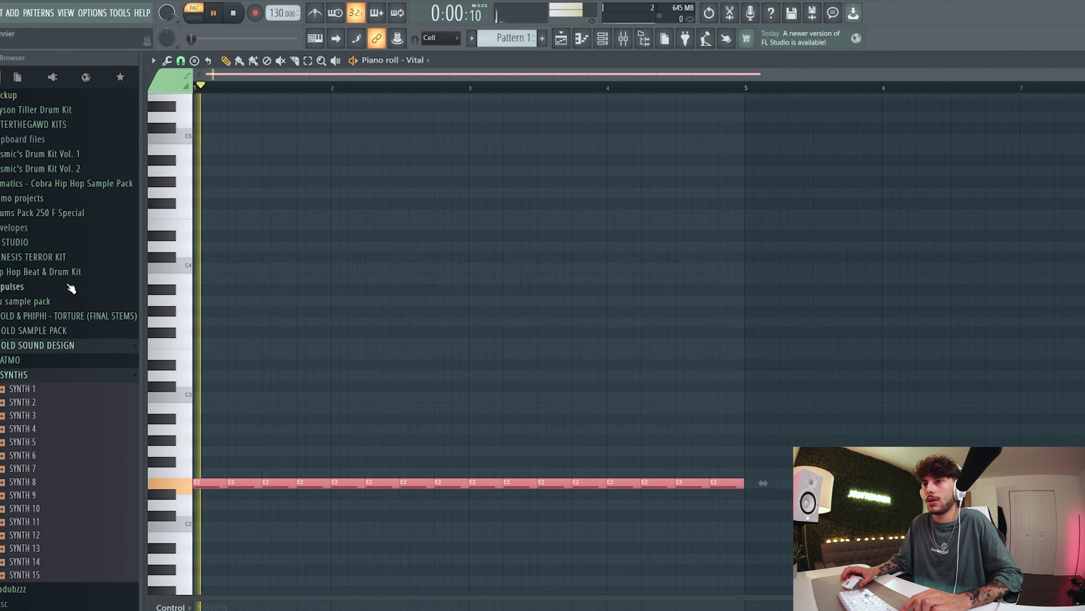
pyautogui.press('space')
# Step: Select the playlist time range covering Pattern 1, from bar 1 to bar 5, for looping in song mode
pyautogui.click(563, 43)
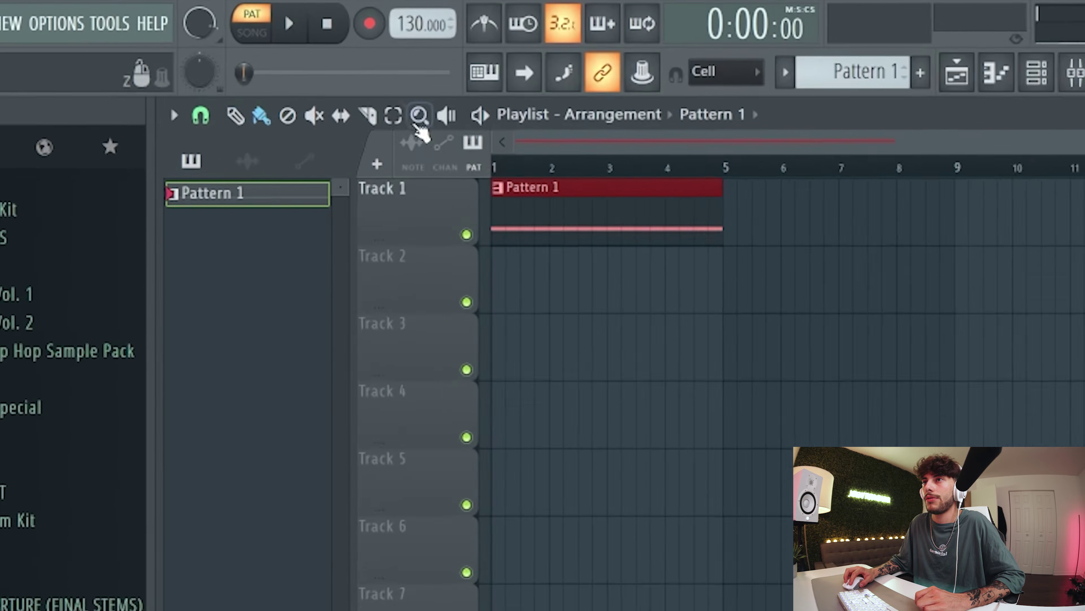
pyautogui.click(268, 60)
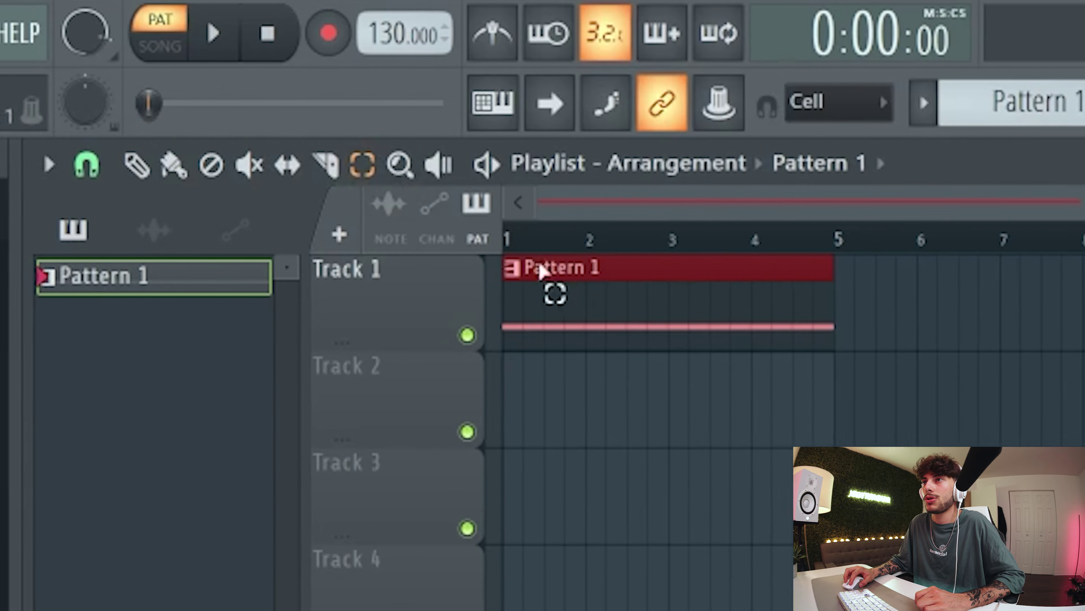
pyautogui.moveTo(664, 274); pyautogui.dragTo(927, 254)
pyautogui.moveTo(661, 254); pyautogui.dragTo(710, 252)
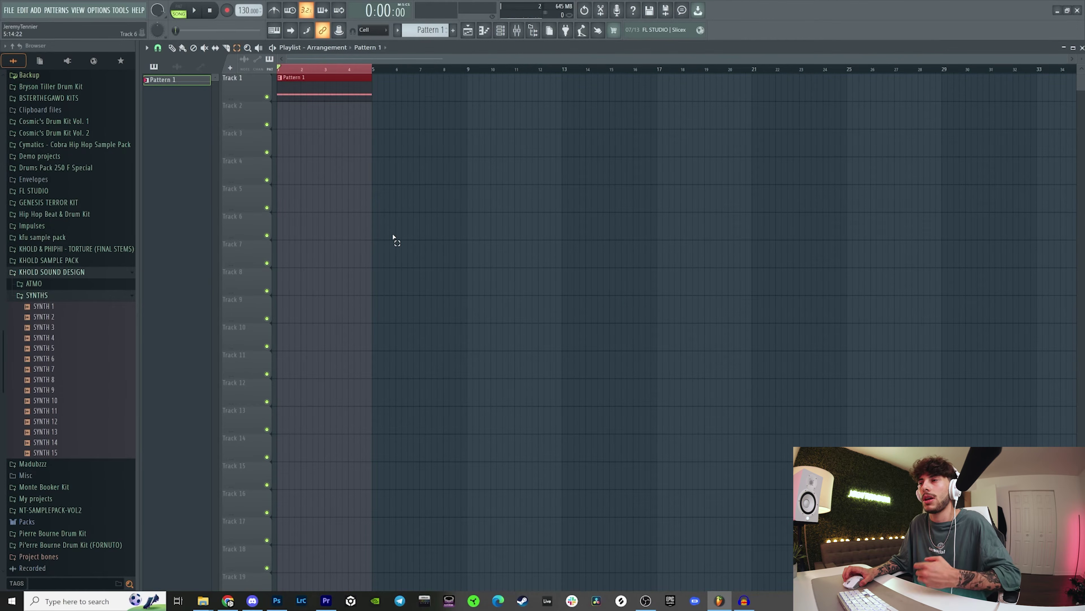
# Step: Play the loop and lower mixer Insert 1's volume to about 76% (-5.7 dB)
pyautogui.press('space')
pyautogui.click(517, 30)
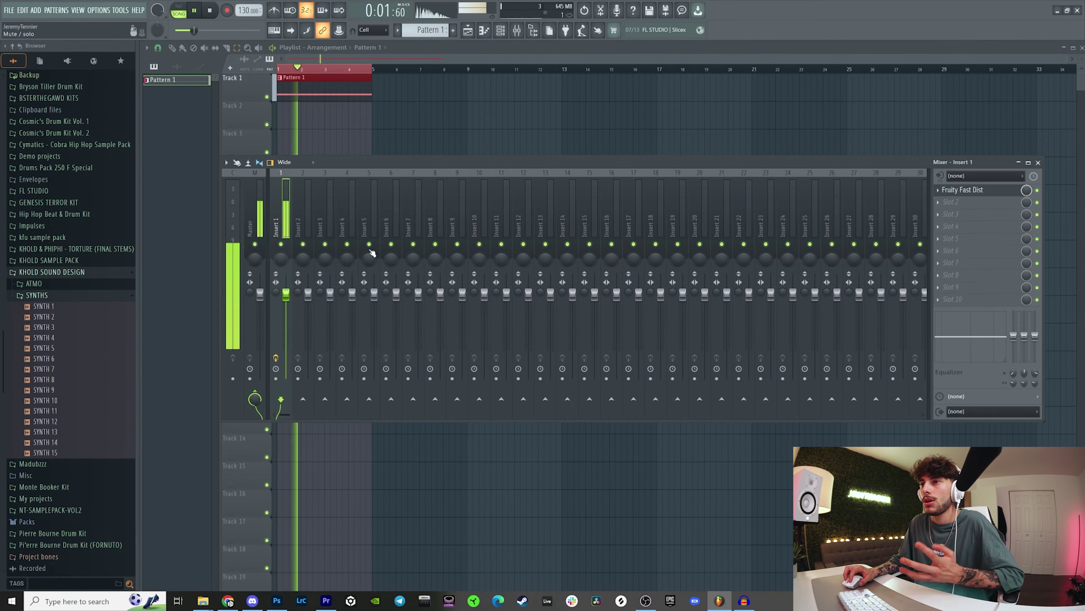
pyautogui.moveTo(285, 294); pyautogui.dragTo(286, 316)
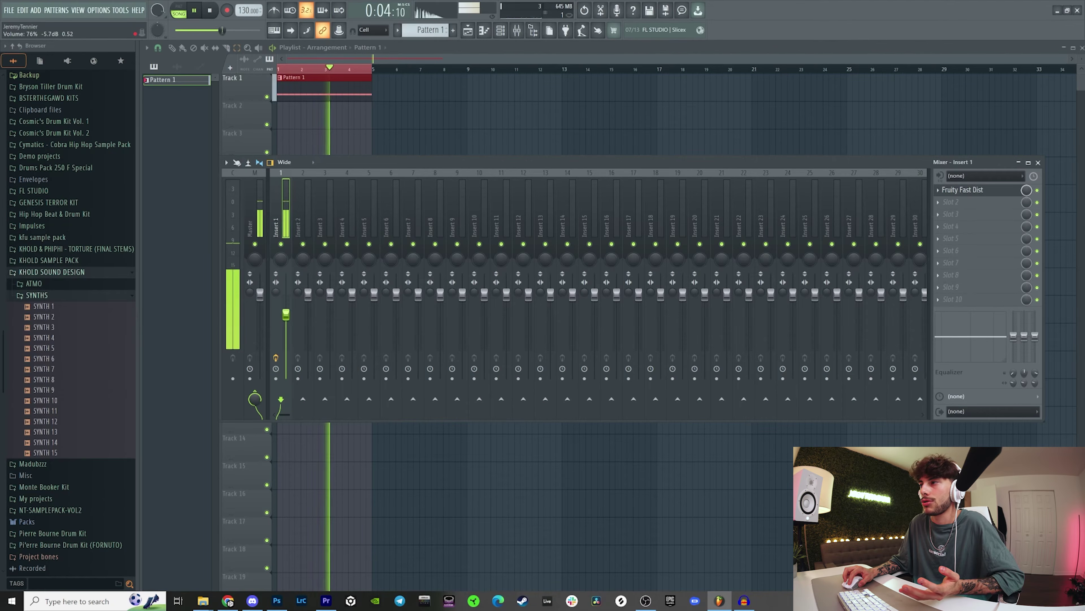
# Step: Lower the threshold and raise the pre gain in Fruity Fast Dist on Insert 1
pyautogui.click(974, 193)
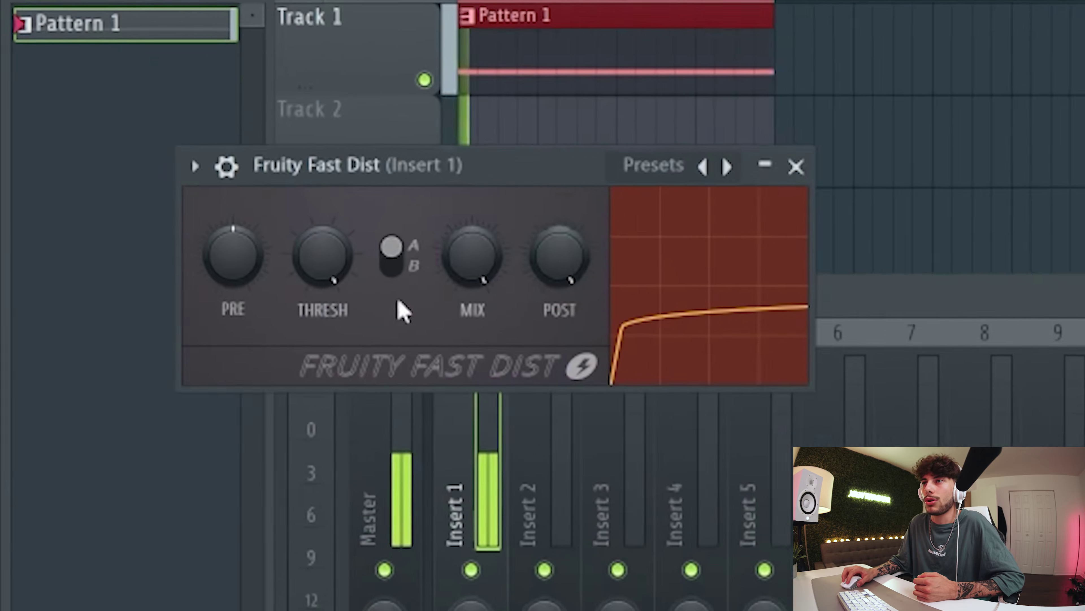
pyautogui.moveTo(316, 264); pyautogui.dragTo(316, 325)
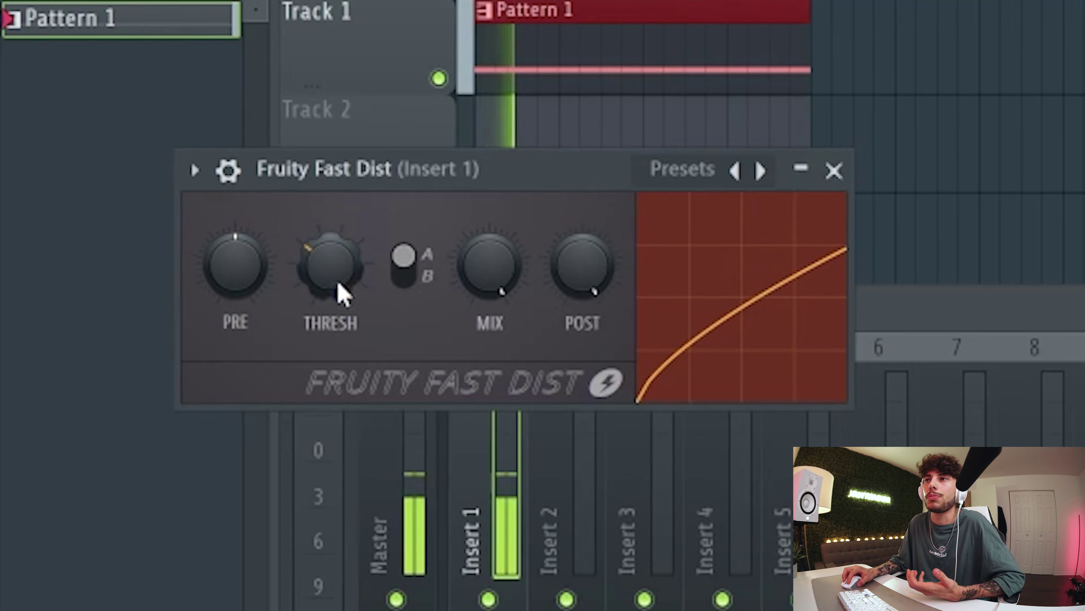
pyautogui.moveTo(237, 286); pyautogui.dragTo(237, 265)
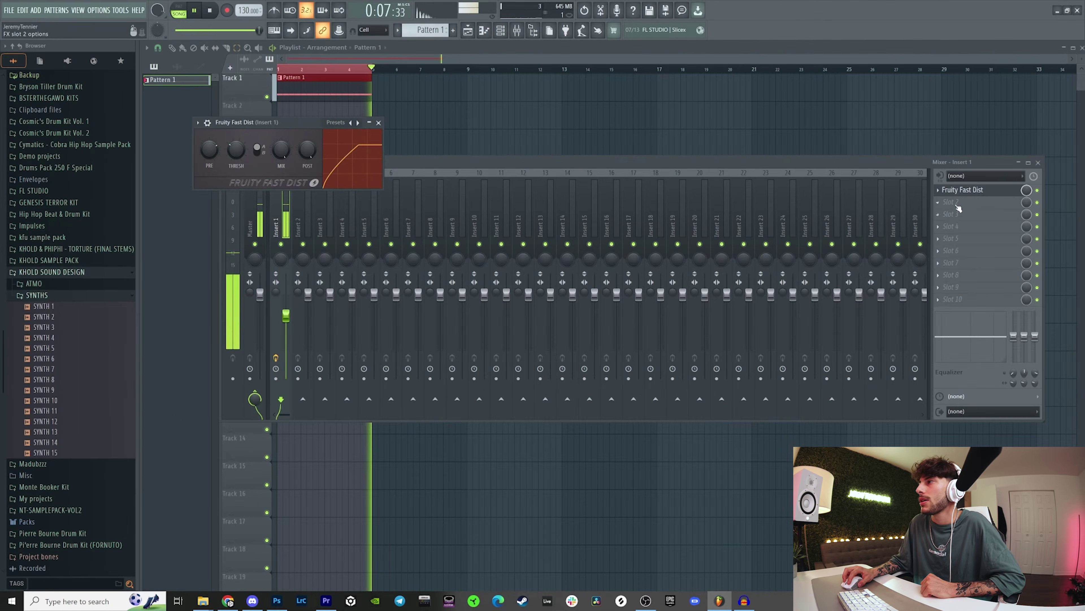
# Step: Add Fruity Blood Overdrive in Insert 1's second slot, raise its pre amp to about a quarter and close both effect windows
pyautogui.click(952, 197)
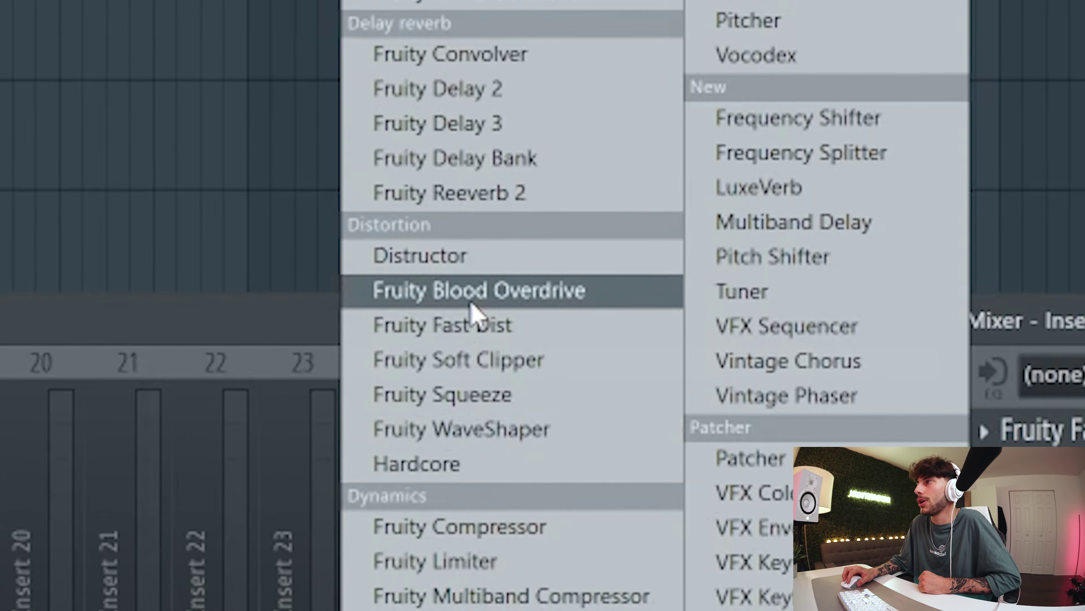
pyautogui.click(735, 184)
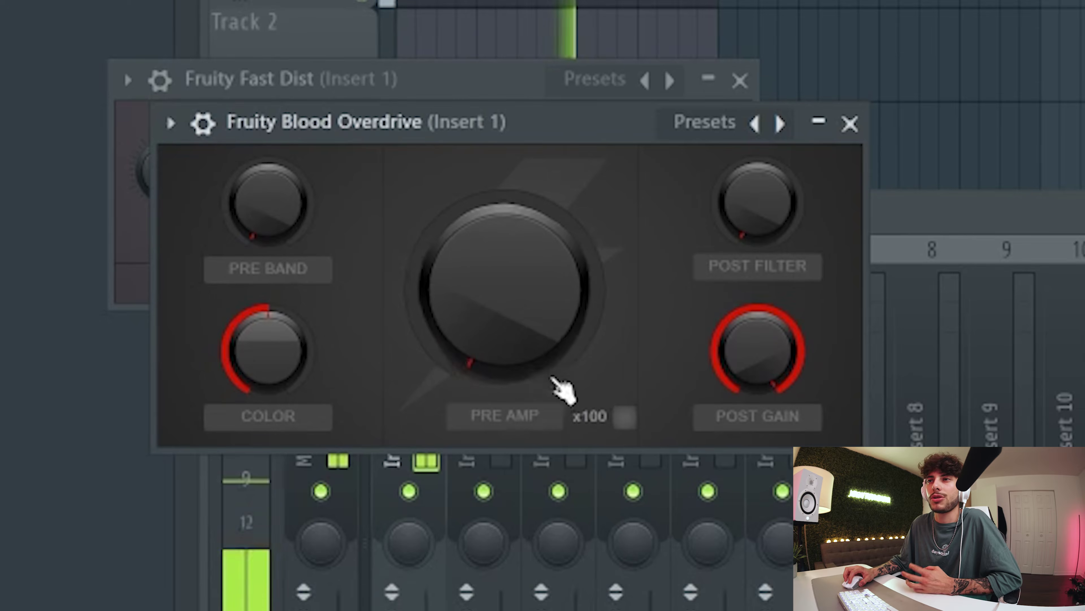
pyautogui.moveTo(513, 347); pyautogui.dragTo(514, 312)
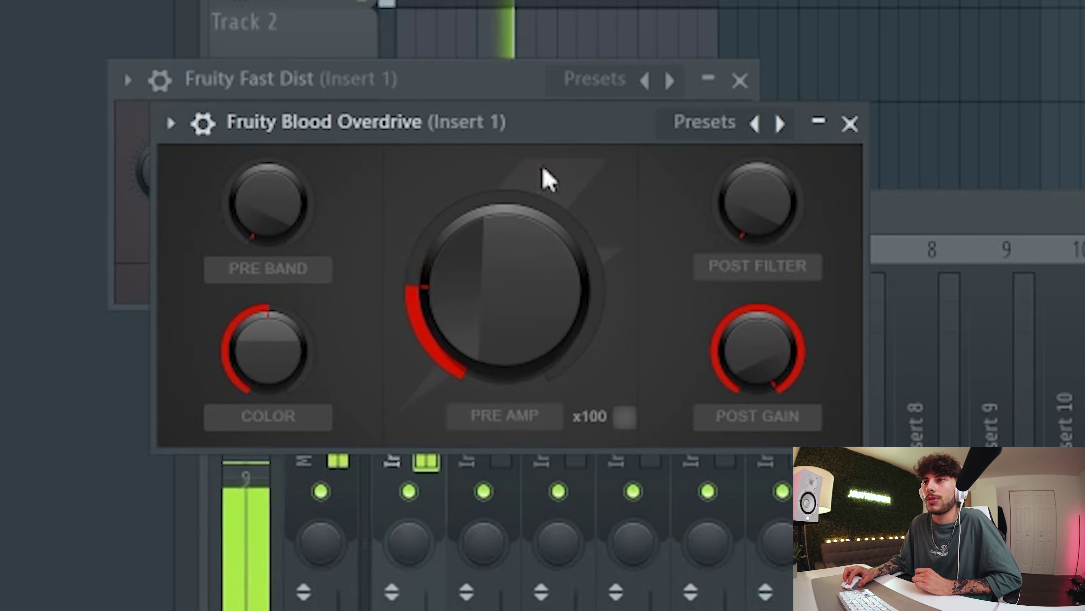
pyautogui.click(850, 124)
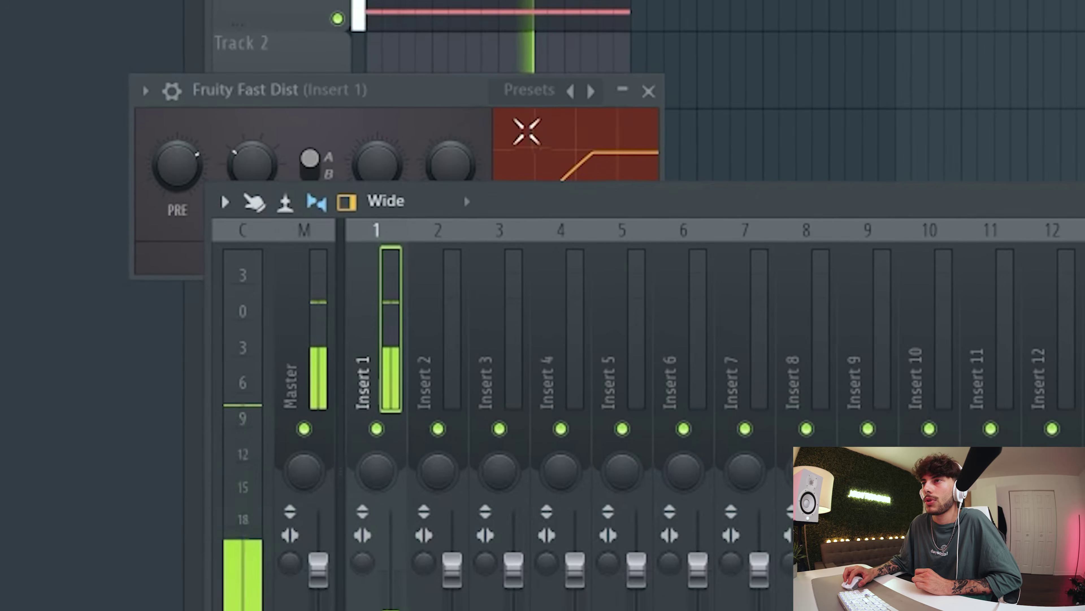
pyautogui.click(648, 91)
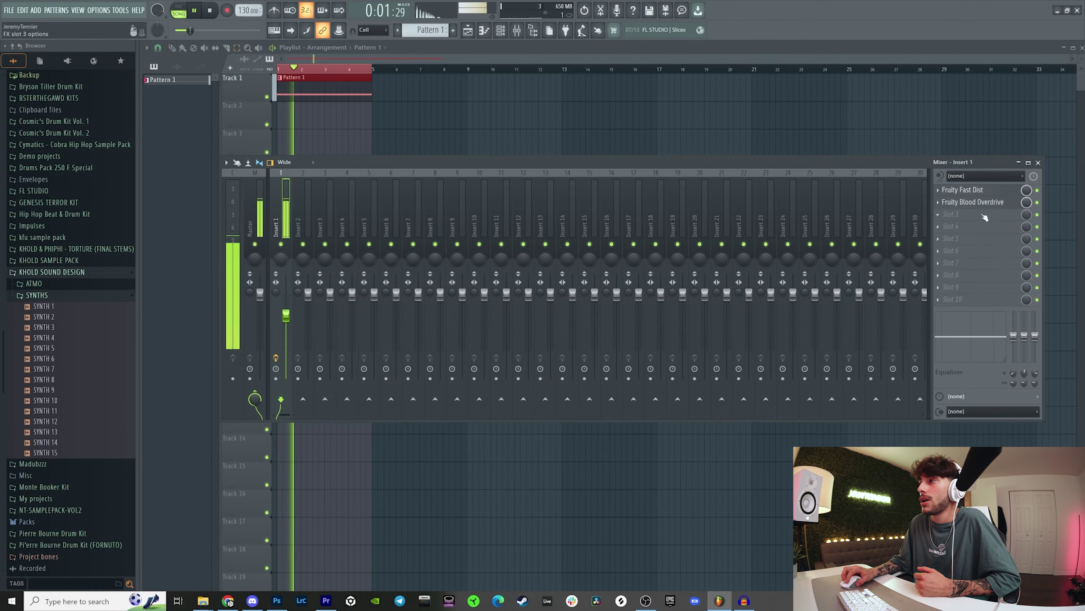
# Step: Search the effect plugins for "tdr" and add TDR Kotelnikov to Insert 1's third slot
pyautogui.click(985, 218)
pyautogui.click(794, 20)
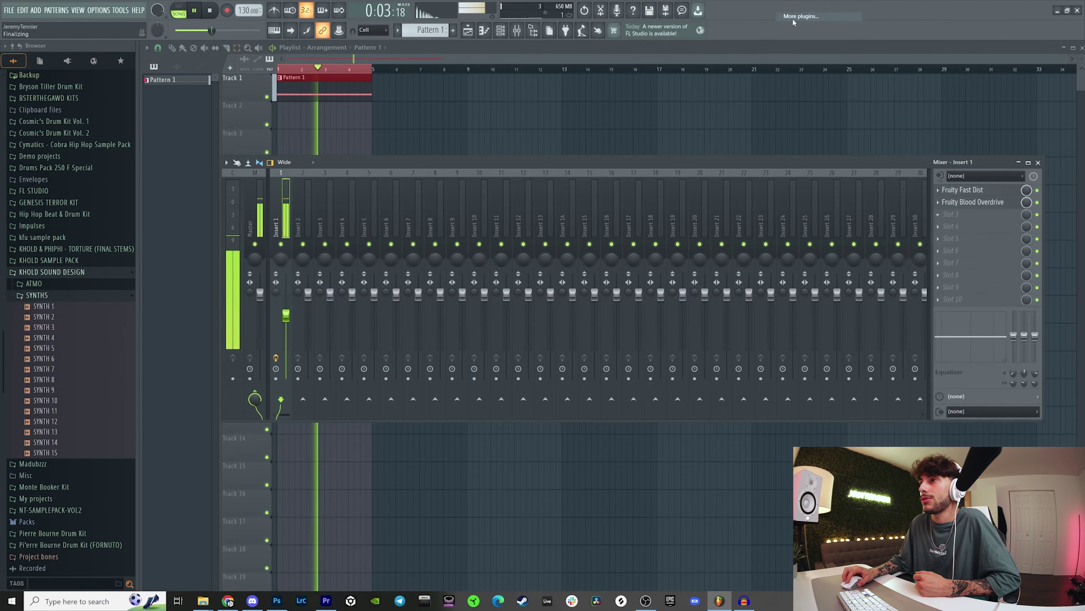
pyautogui.write('tdr')
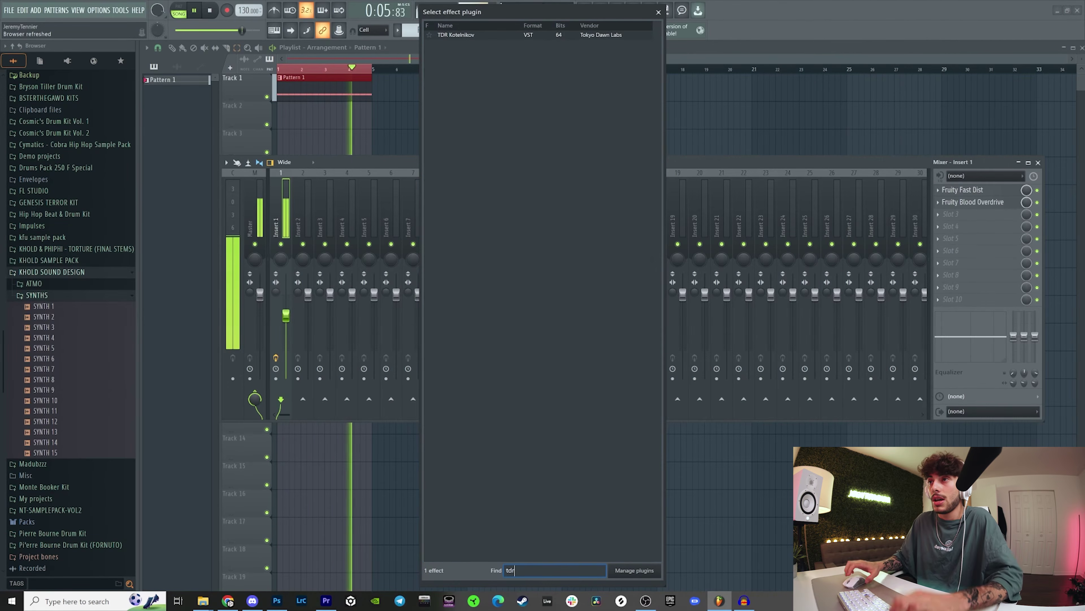
pyautogui.doubleClick(461, 35)
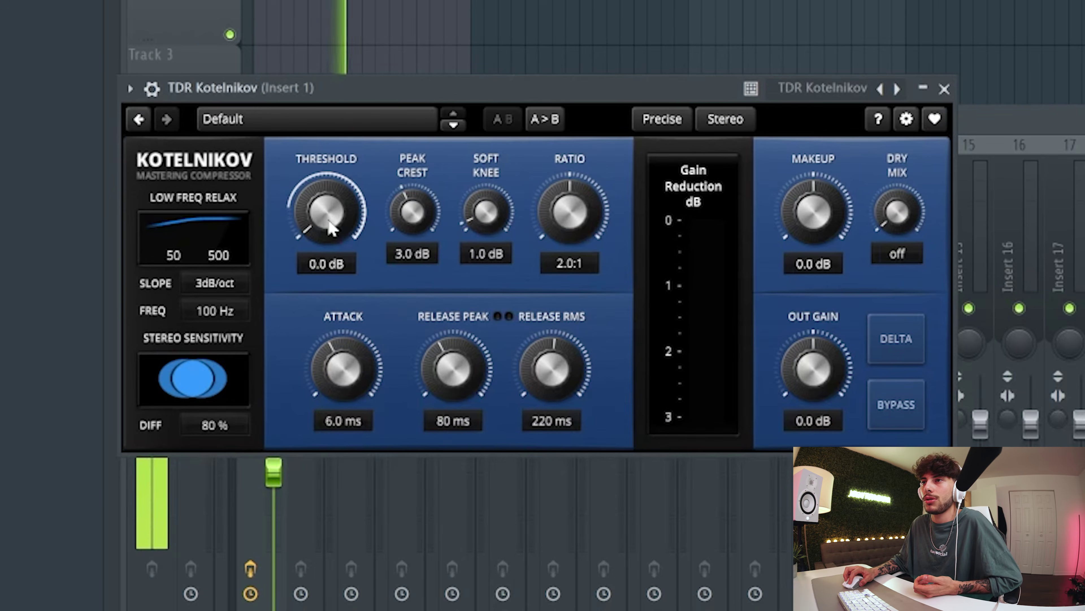
# Step: Set TDR Kotelnikov's threshold to -25.5 dB, ratio to 2.5:1 and output gain to 6.7 dB, and close its window
pyautogui.moveTo(332, 229); pyautogui.dragTo(331, 267)
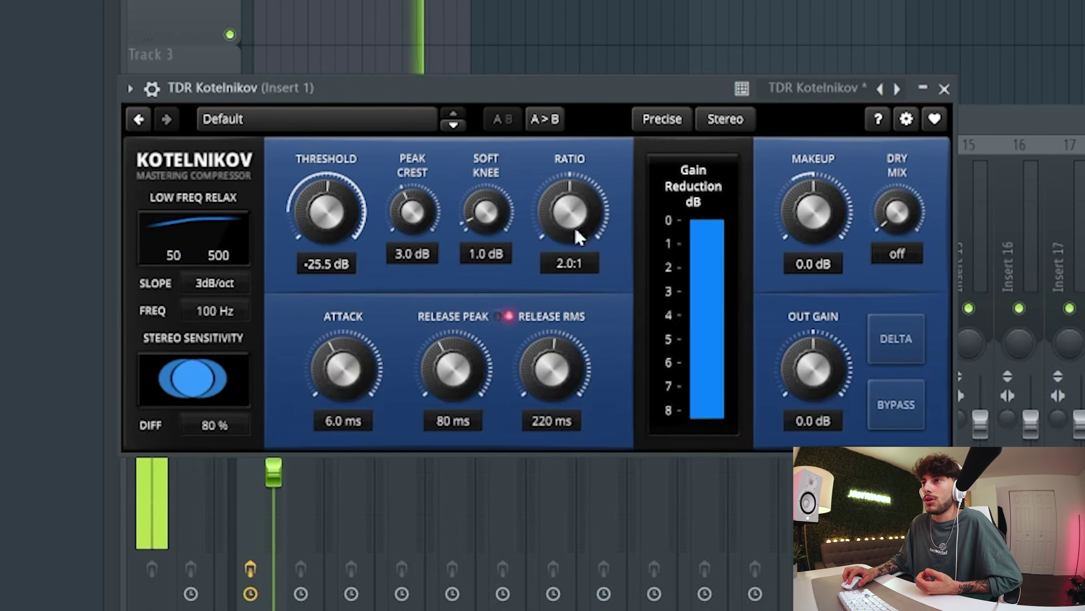
pyautogui.moveTo(578, 237); pyautogui.dragTo(577, 227)
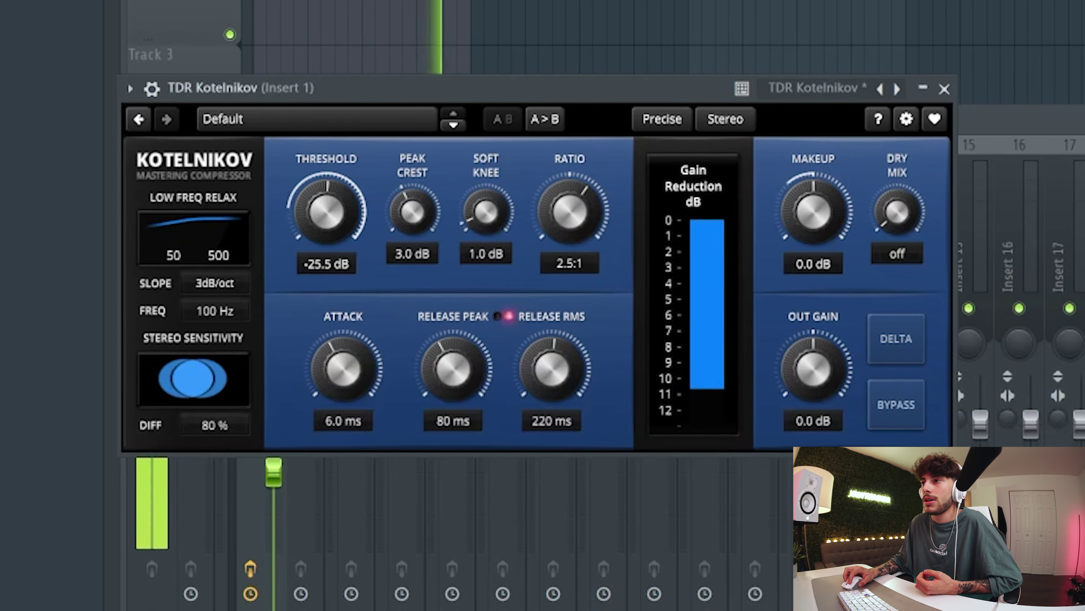
pyautogui.moveTo(815, 382); pyautogui.dragTo(815, 336)
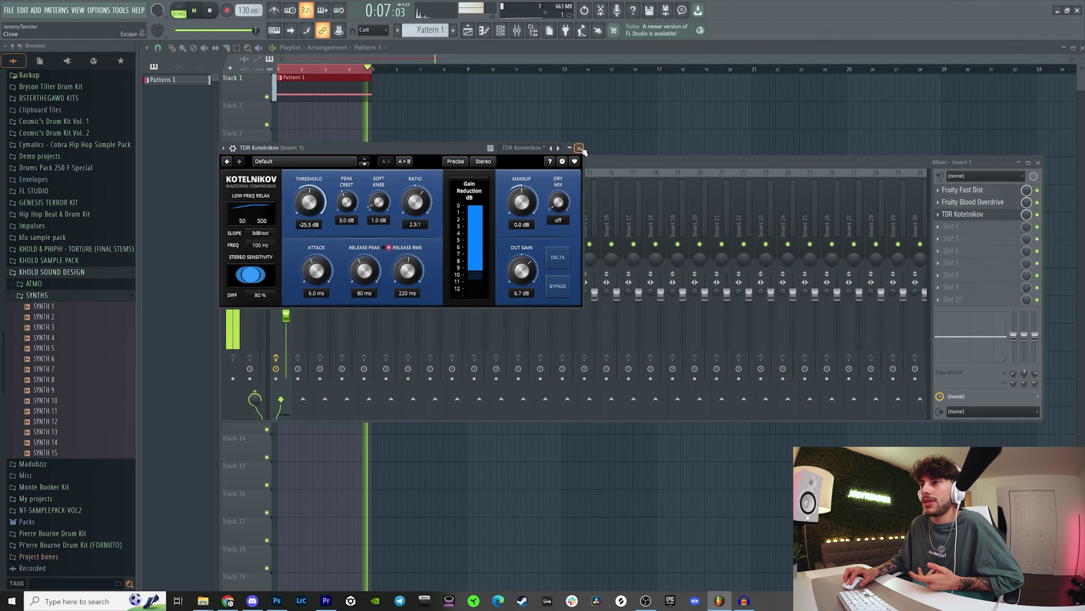
pyautogui.click(579, 148)
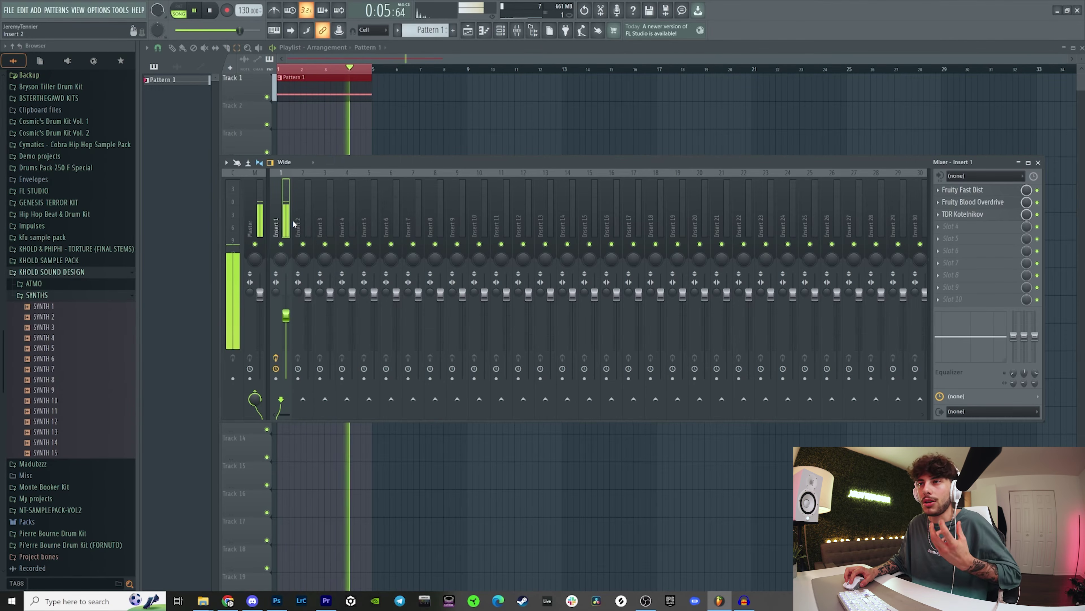
# Step: Add the SPAN Plus analyzer to the first effect slot of the Master track
pyautogui.click(261, 219)
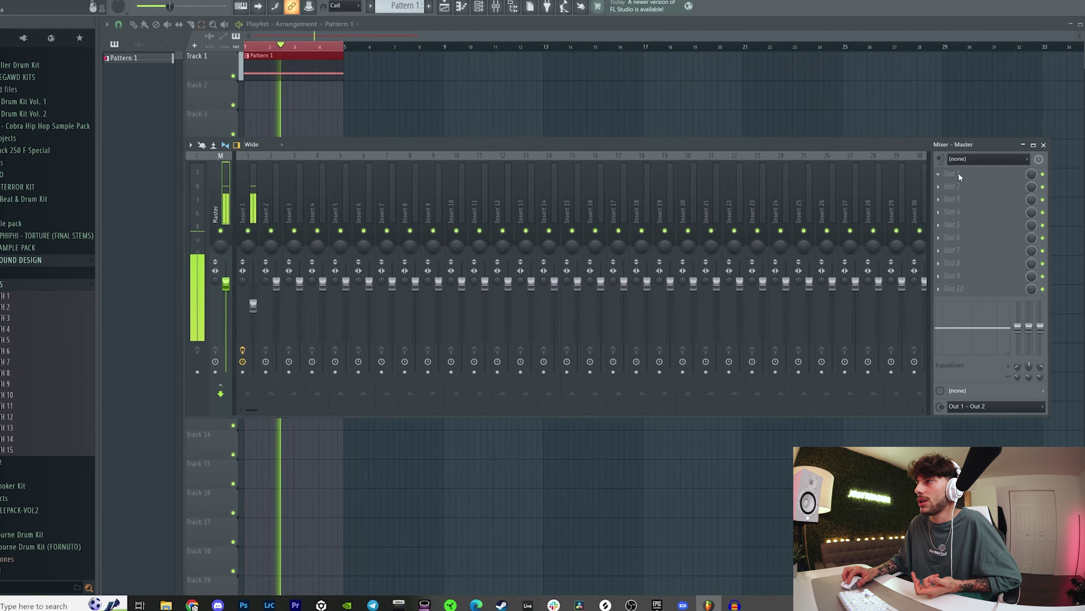
pyautogui.click(955, 189)
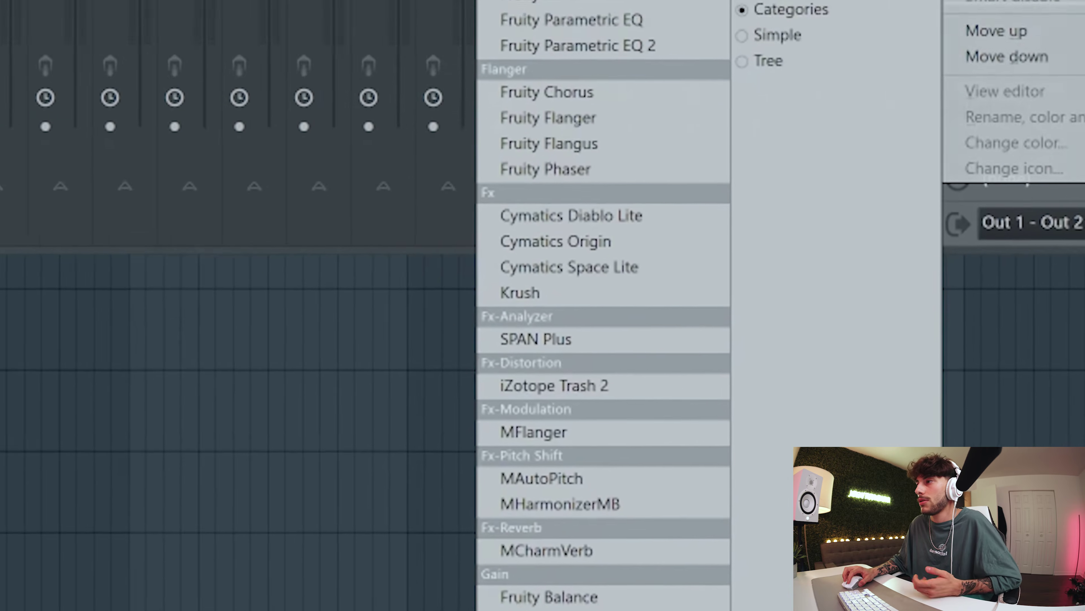
pyautogui.click(566, 345)
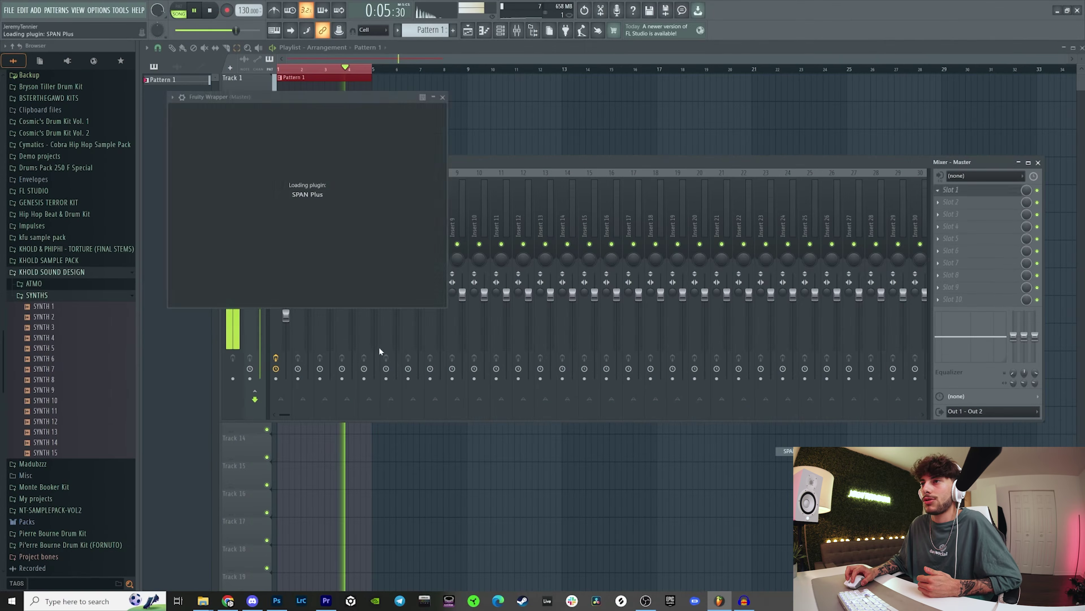
# Step: Arrange the SPAN Plus and mixer windows so the spectrum display sits directly above the mixer tracks
pyautogui.moveTo(366, 93); pyautogui.dragTo(574, 107)
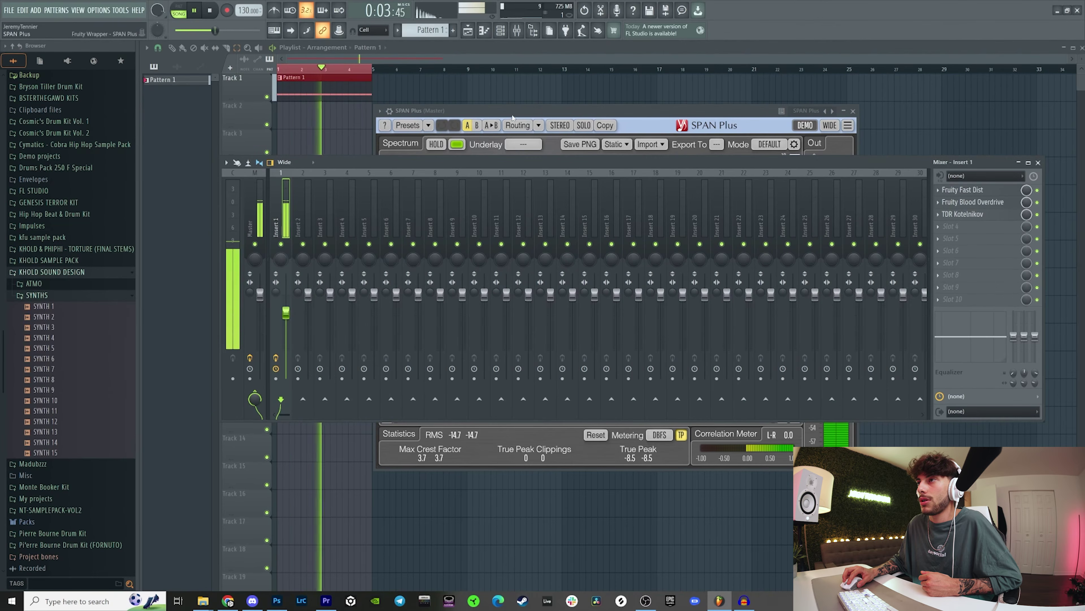
pyautogui.moveTo(513, 113); pyautogui.dragTo(778, 105)
pyautogui.moveTo(516, 165); pyautogui.dragTo(598, 397)
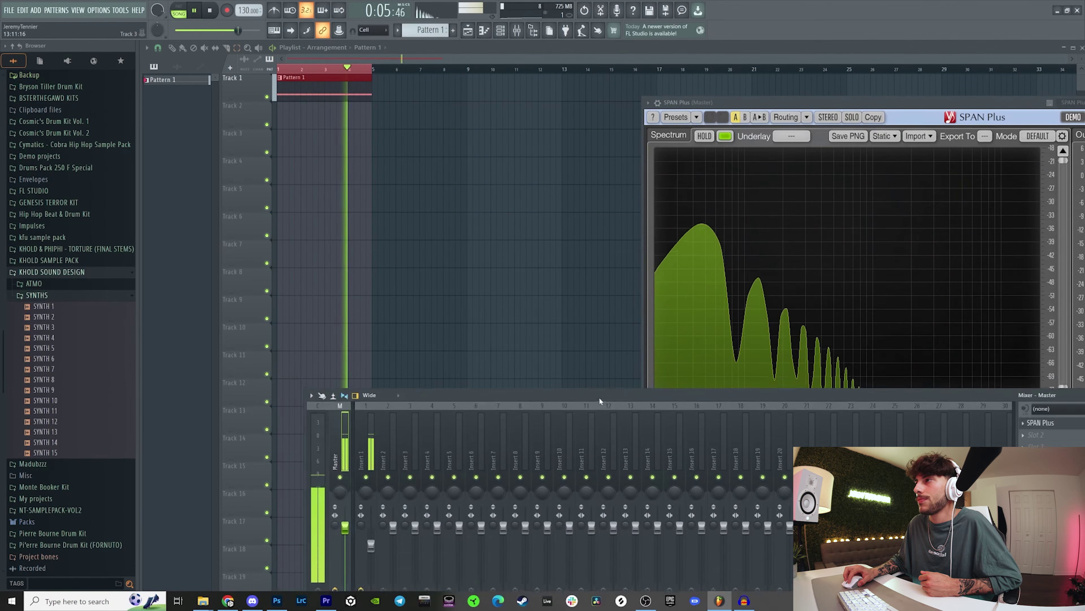
pyautogui.moveTo(789, 103); pyautogui.dragTo(535, 52)
pyautogui.moveTo(880, 395); pyautogui.dragTo(896, 368)
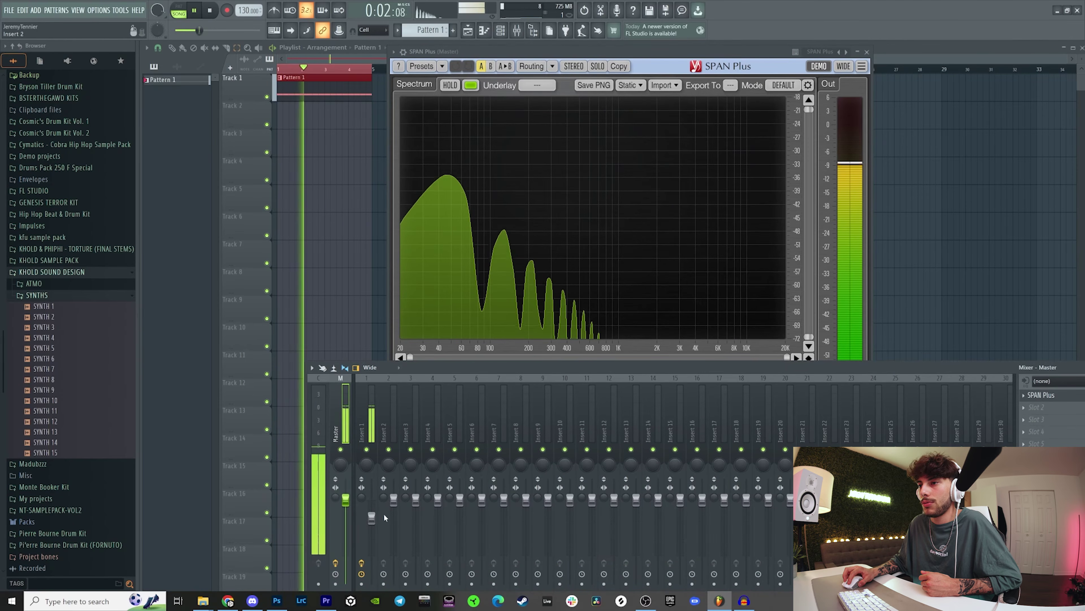
# Step: Raise Insert 1's volume to 100% (0.0 dB) while watching the level and spectrum in SPAN Plus
pyautogui.moveTo(372, 517); pyautogui.dragTo(372, 503)
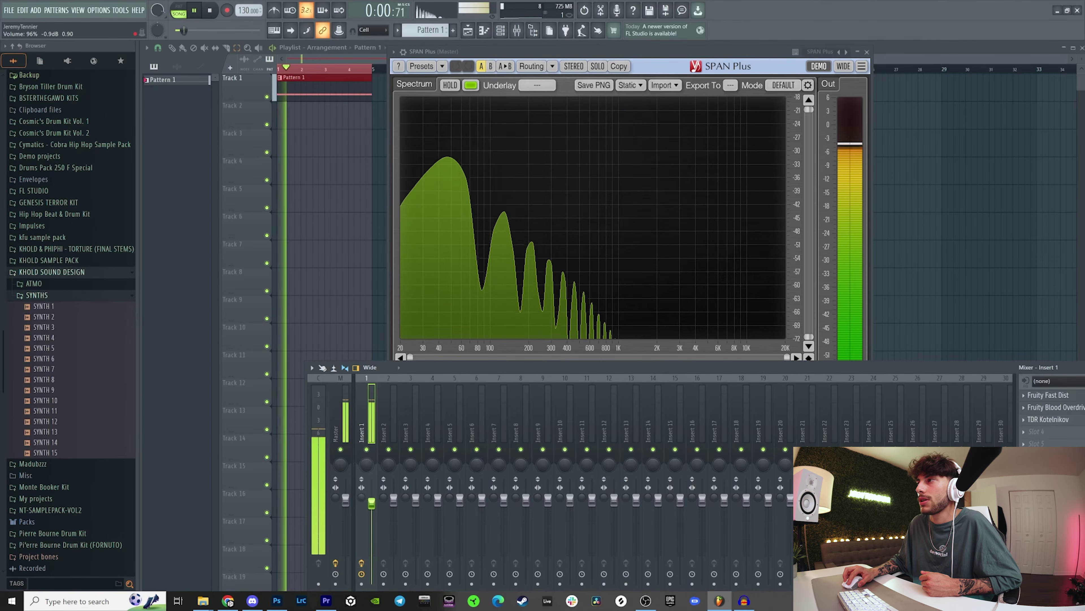
pyautogui.moveTo(372, 501); pyautogui.dragTo(372, 500)
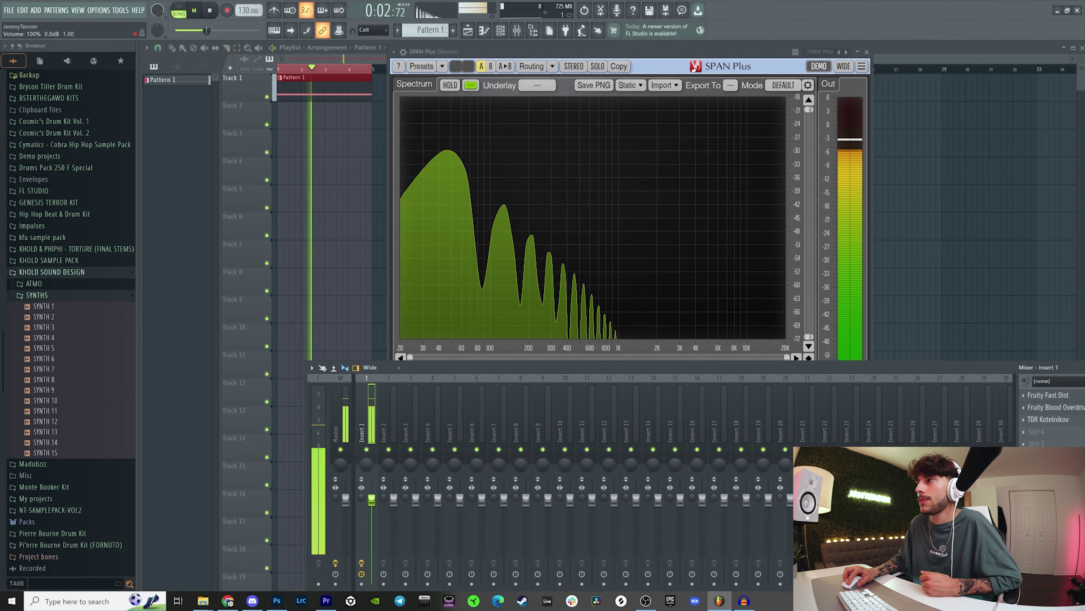
pyautogui.moveTo(448, 150)
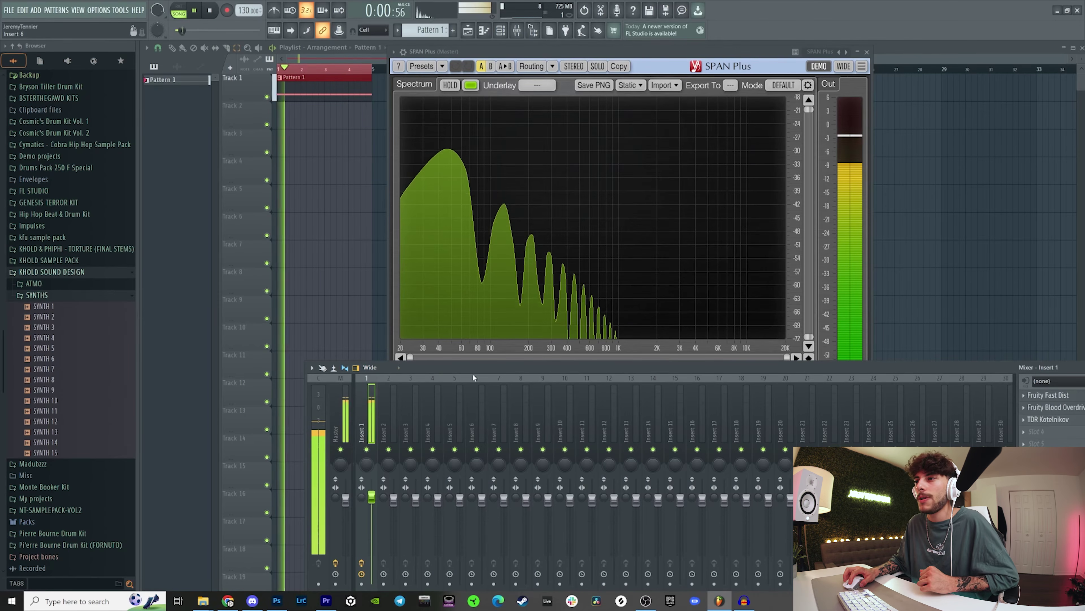
# Step: Move the mixer up to expose its effect slots and reopen Fruity Fast Dist and Fruity Blood Overdrive from Insert 1
pyautogui.moveTo(484, 366); pyautogui.dragTo(433, 295)
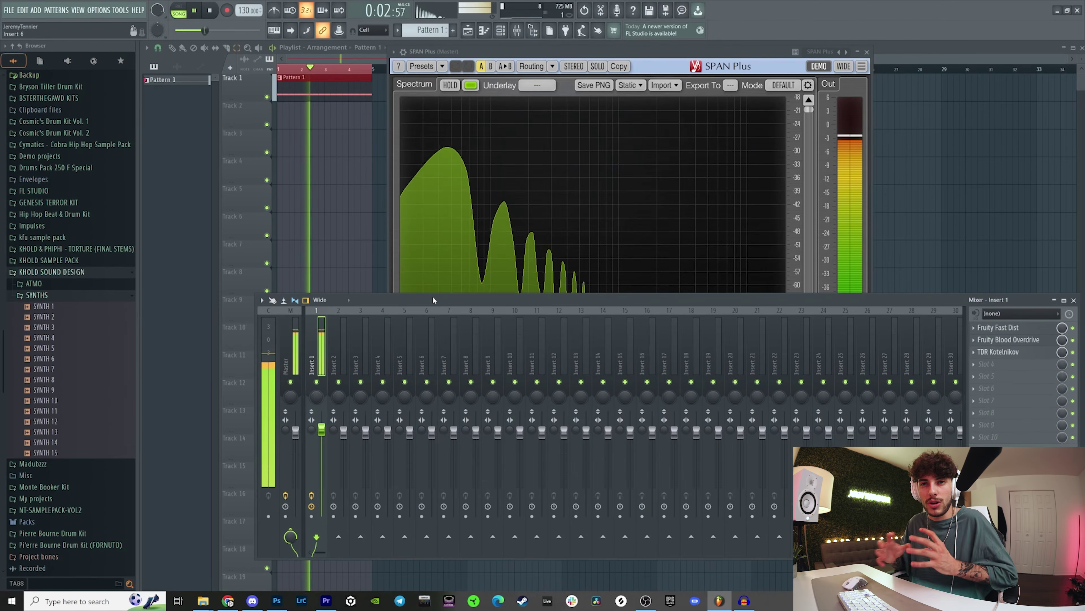
pyautogui.click(1008, 328)
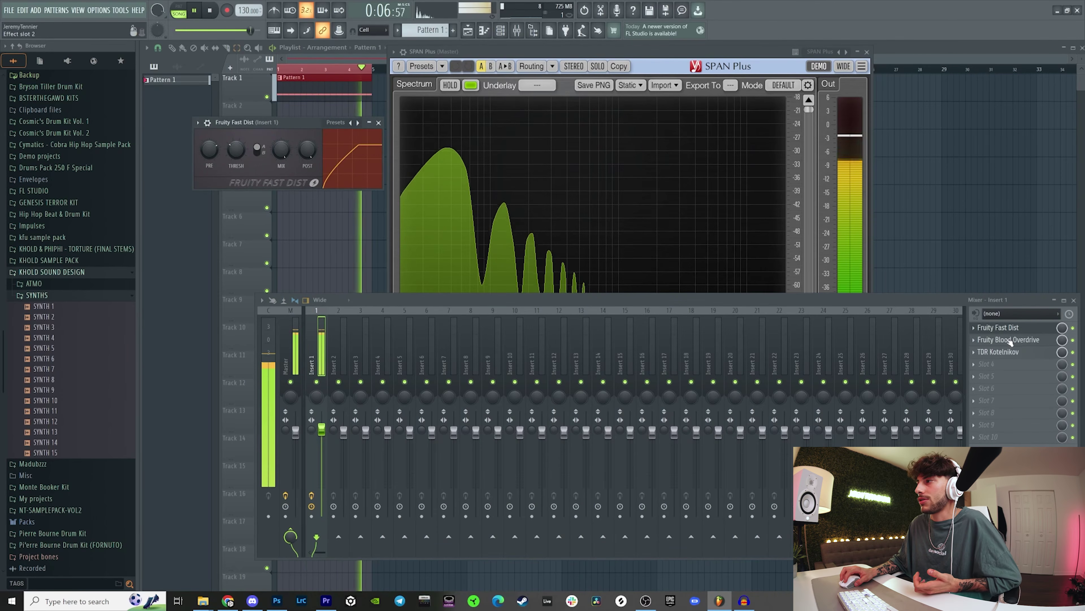
pyautogui.click(1009, 340)
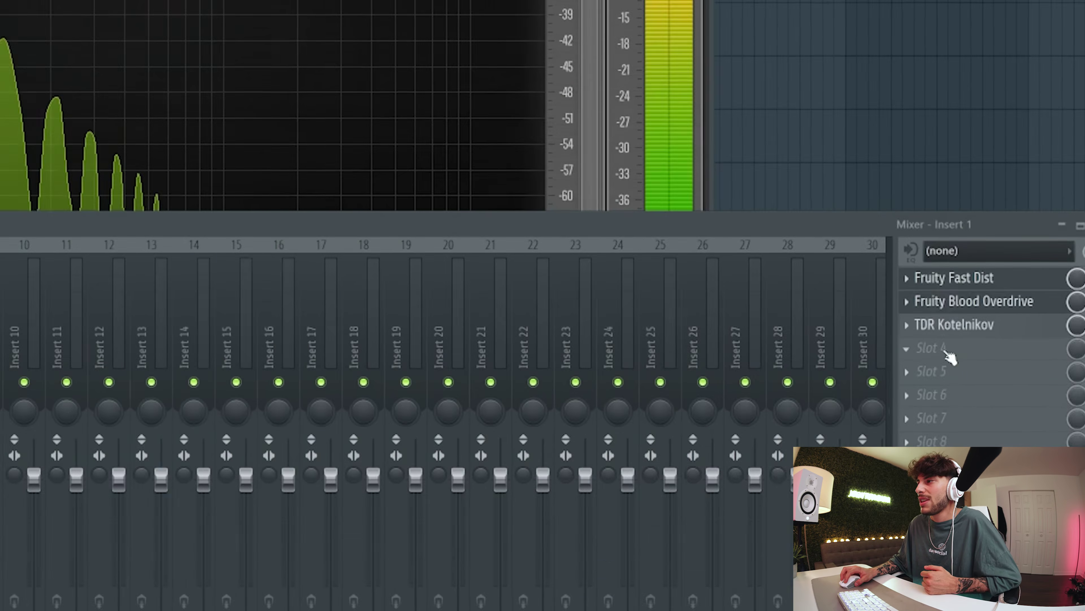
# Step: Add Fruity Parametric EQ 2 to Insert 1's fourth effect slot
pyautogui.click(987, 364)
pyautogui.moveTo(985, 374)
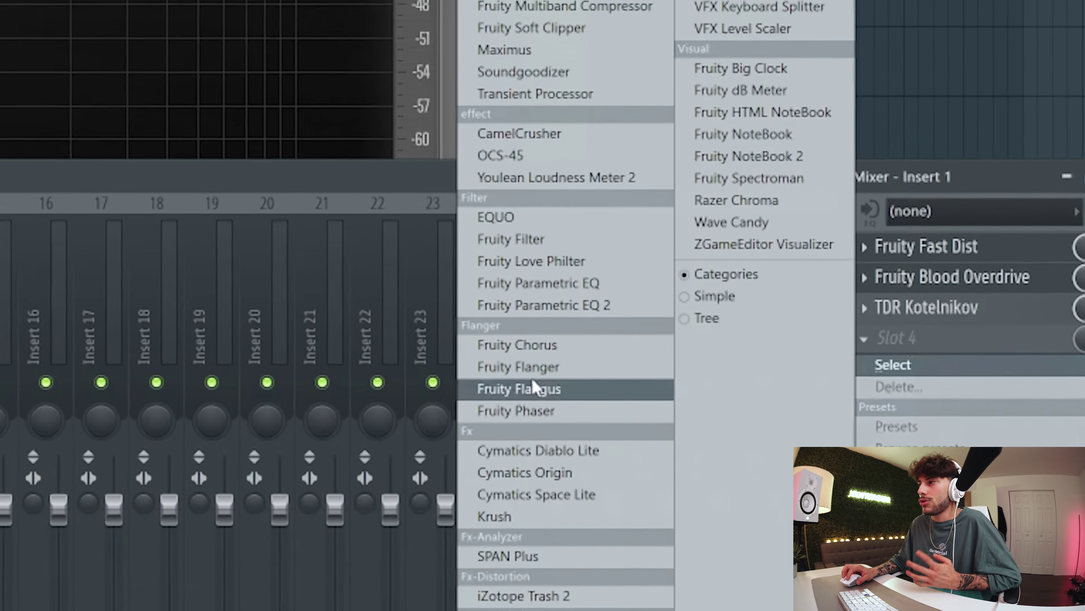
pyautogui.click(598, 305)
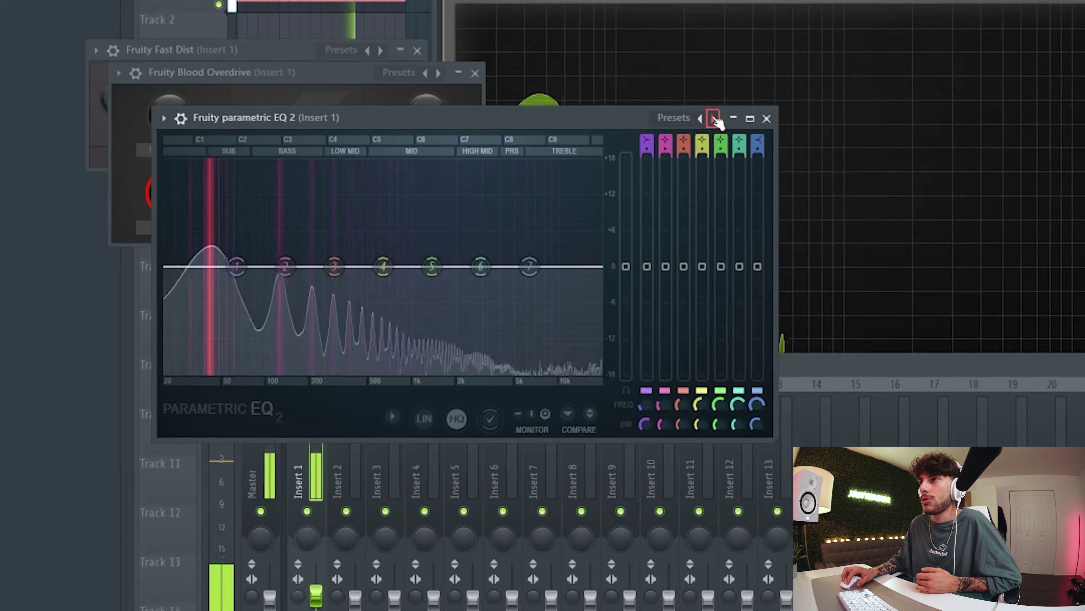
# Step: Load the EQ's "20Hz + 18kHz cut" preset, lower its high cut into the mid range and close the open effect windows
pyautogui.click(714, 119)
pyautogui.click(713, 119)
pyautogui.click(713, 119)
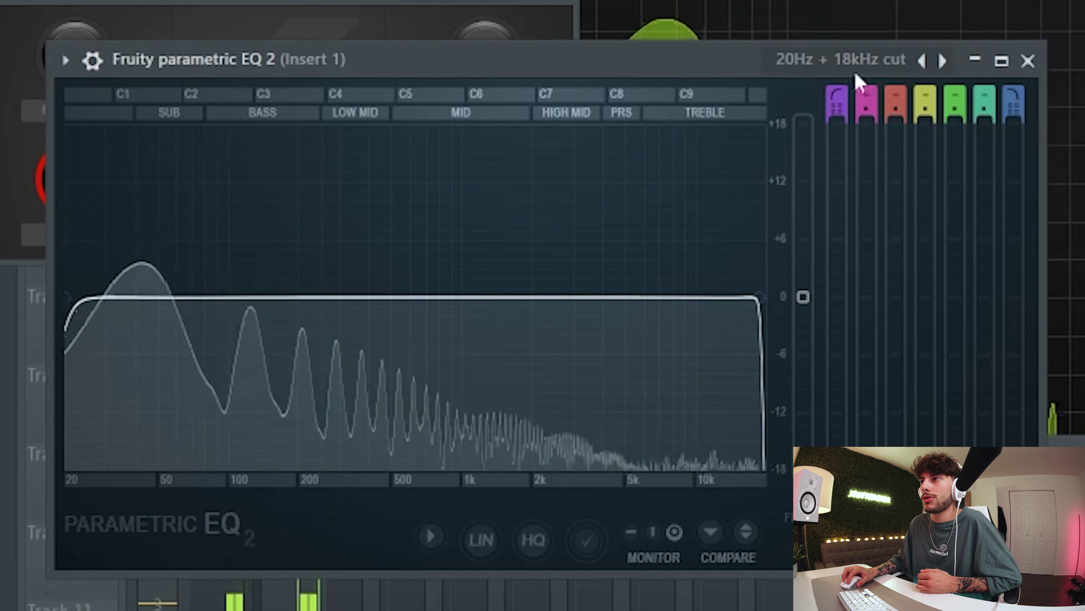
pyautogui.moveTo(760, 312); pyautogui.dragTo(433, 296)
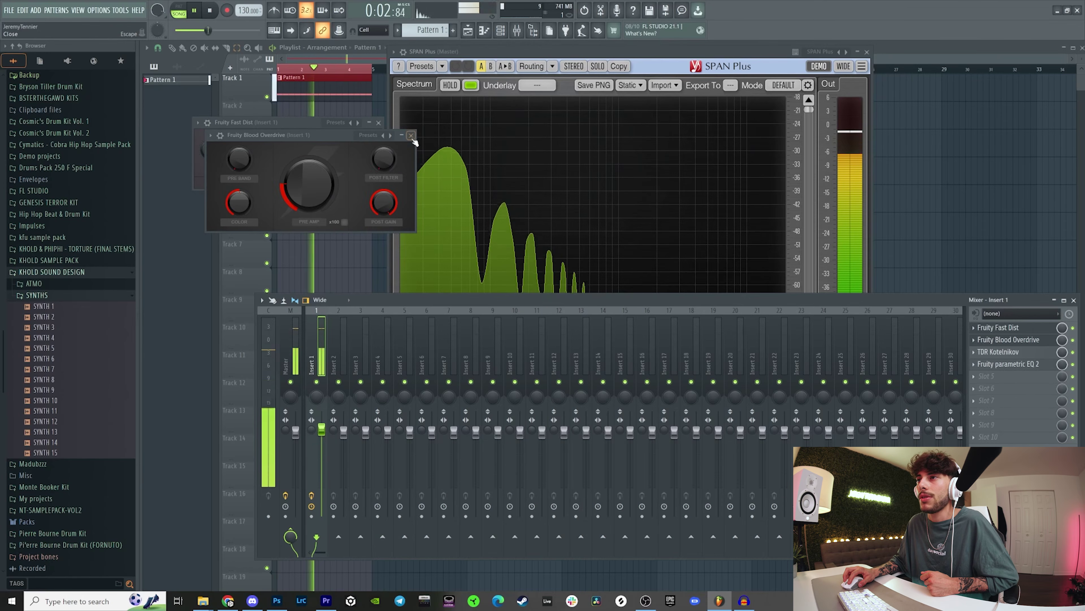
pyautogui.click(411, 135)
pyautogui.click(378, 123)
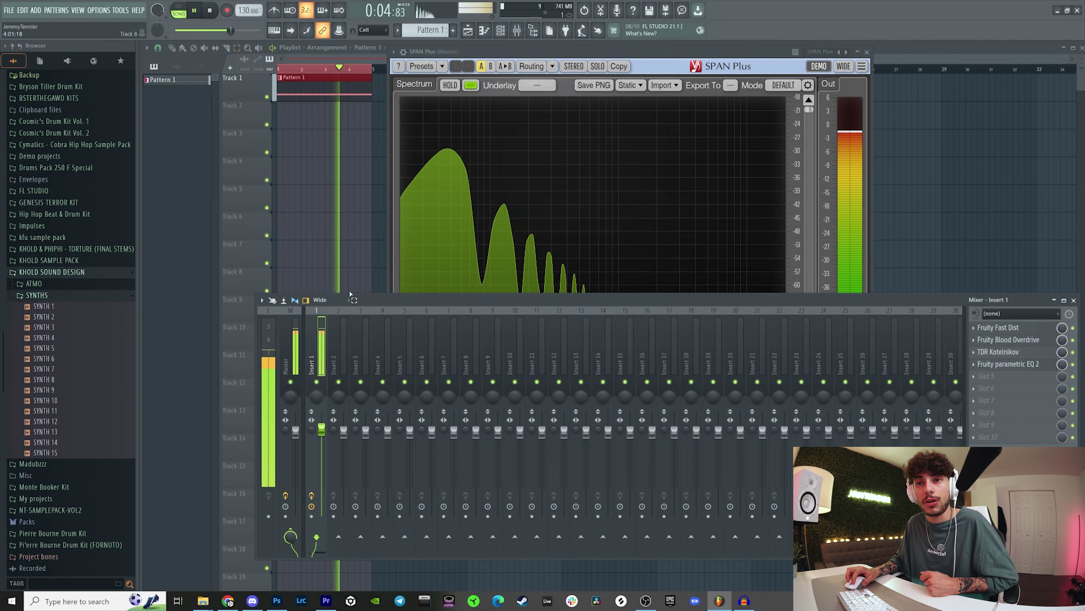